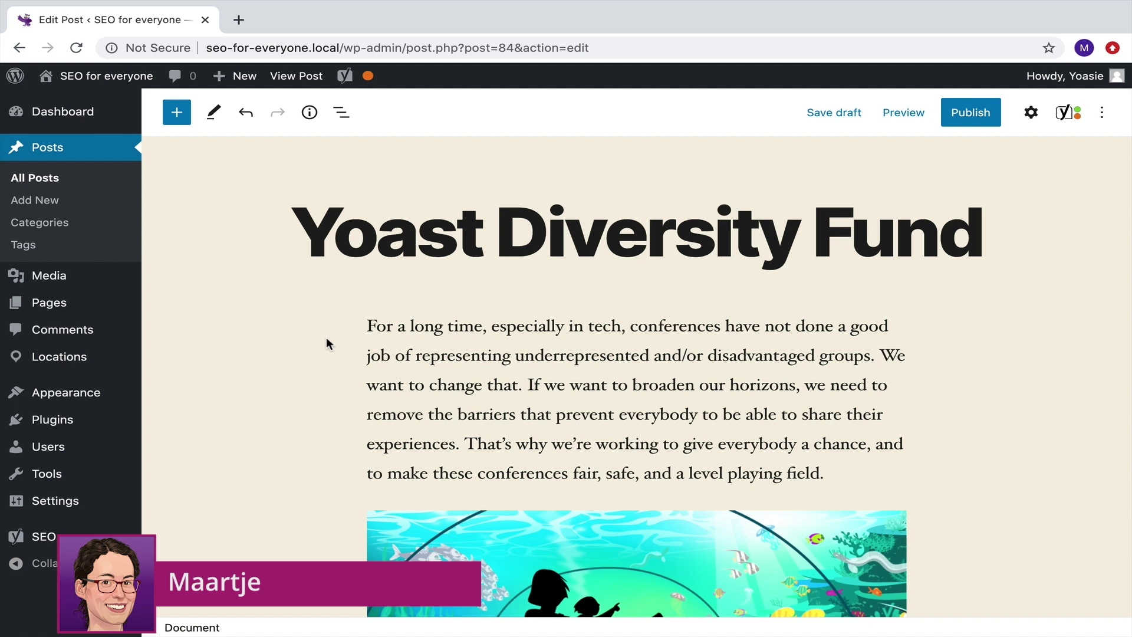
- Scroll down past the intro and video to the How to apply list and APPLY NOW button
{"action": "scroll", "coordinate": [327, 337], "scroll_direction": "down", "scroll_amount": 1}
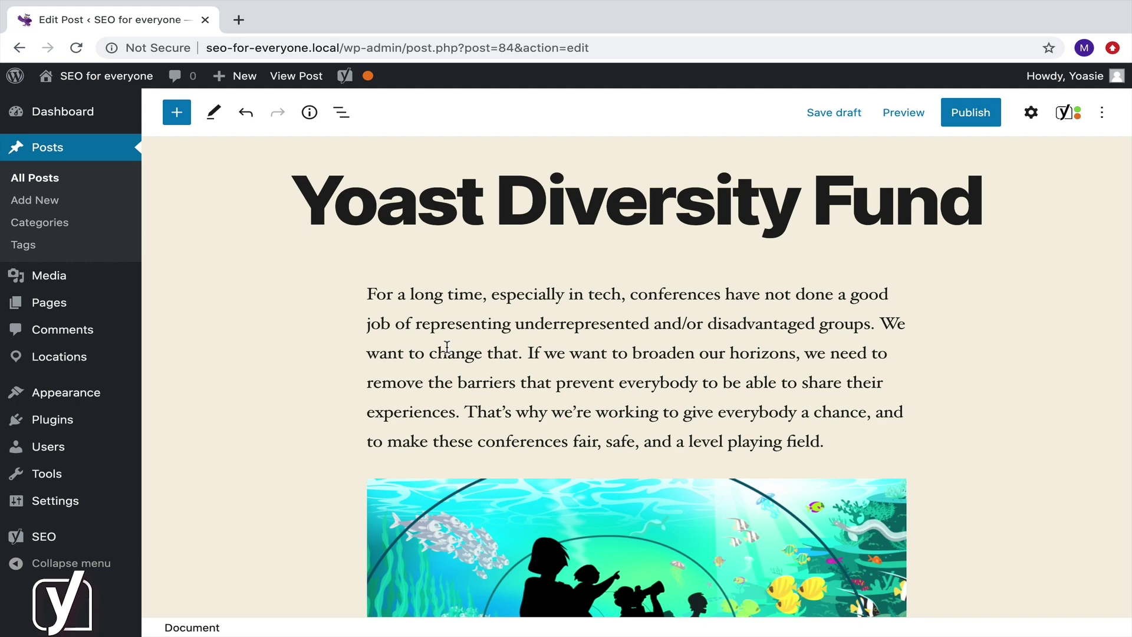
{"action": "scroll", "coordinate": [447, 347], "scroll_direction": "down", "scroll_amount": 1}
{"action": "scroll", "coordinate": [447, 347], "scroll_direction": "down", "scroll_amount": 2}
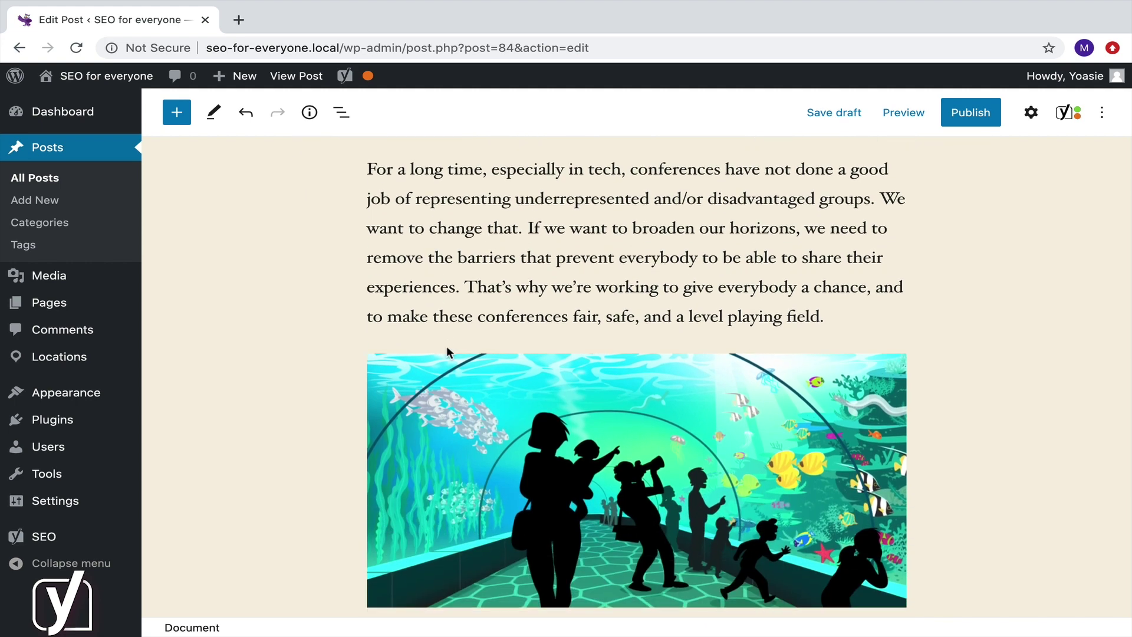
{"action": "scroll", "coordinate": [447, 346], "scroll_direction": "down", "scroll_amount": 5}
{"action": "scroll", "coordinate": [447, 347], "scroll_direction": "down", "scroll_amount": 7}
{"action": "scroll", "coordinate": [447, 348], "scroll_direction": "down", "scroll_amount": 10}
{"action": "scroll", "coordinate": [447, 348], "scroll_direction": "down", "scroll_amount": 5}
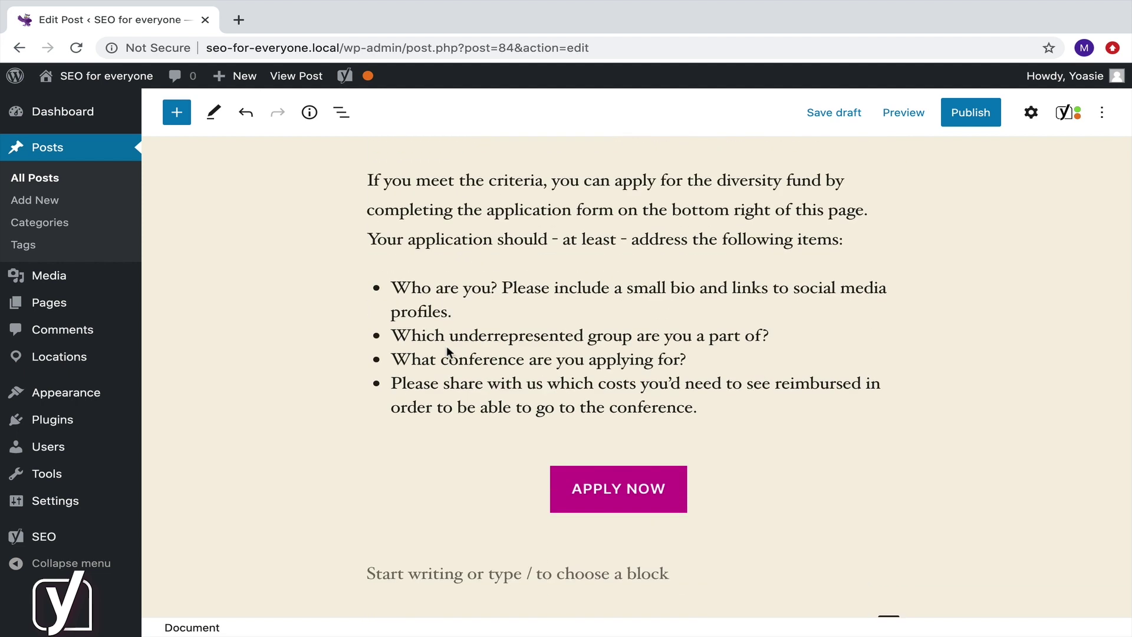
{"action": "scroll", "coordinate": [447, 348], "scroll_direction": "down", "scroll_amount": 1}
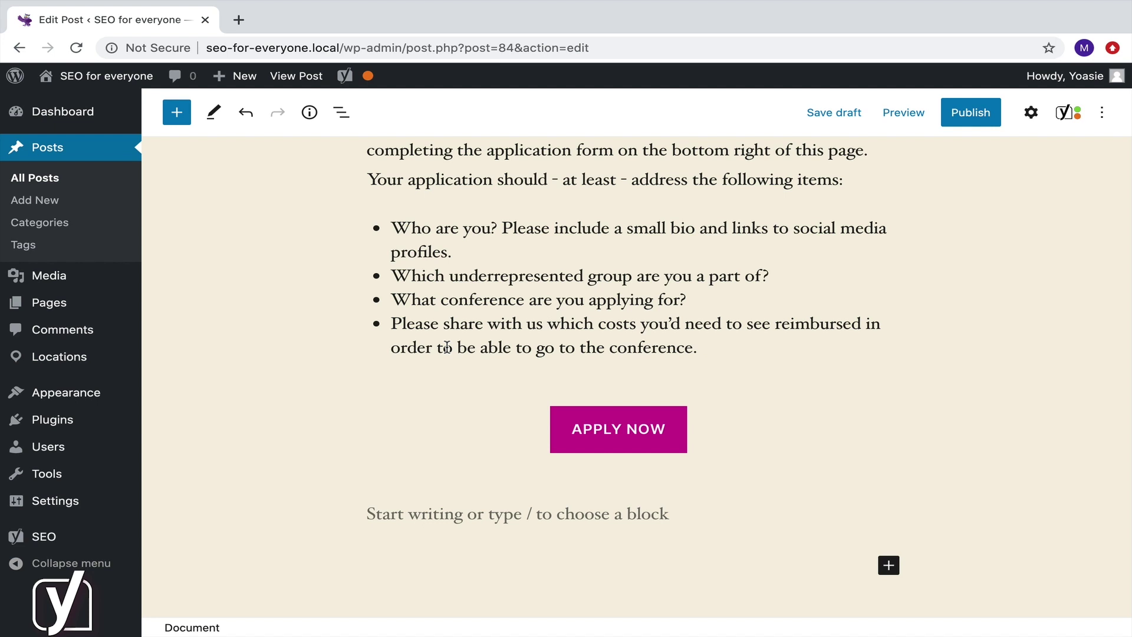
- Turn the APPLY NOW Buttons block into a reusable block named 'Yoast apply button'
{"action": "left_click", "coordinate": [453, 421]}
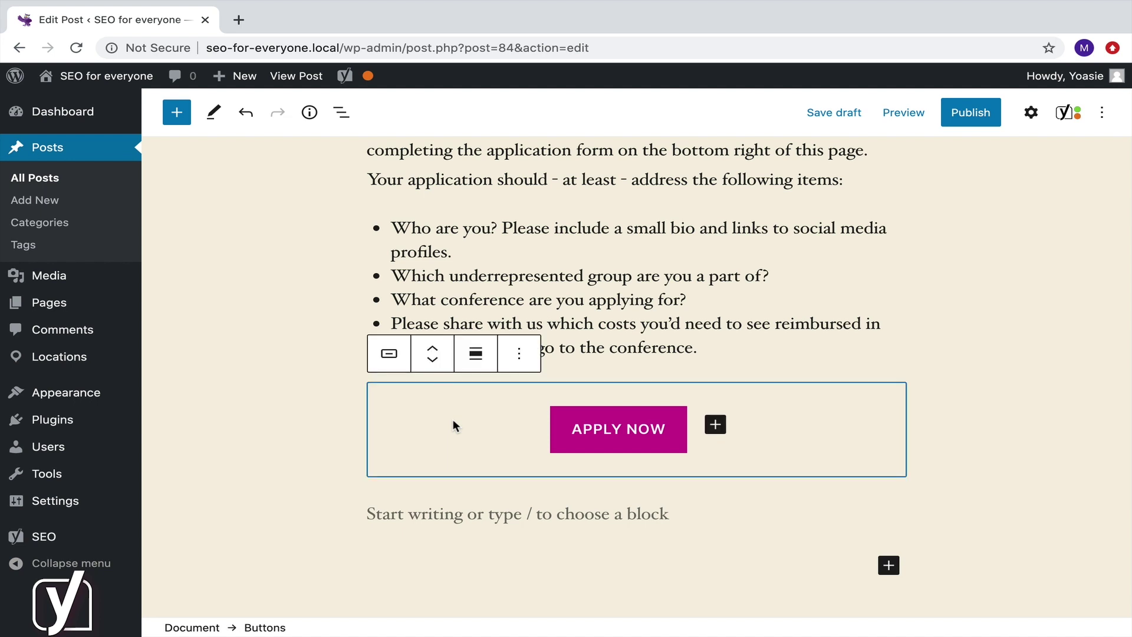
{"action": "left_click", "coordinate": [527, 364]}
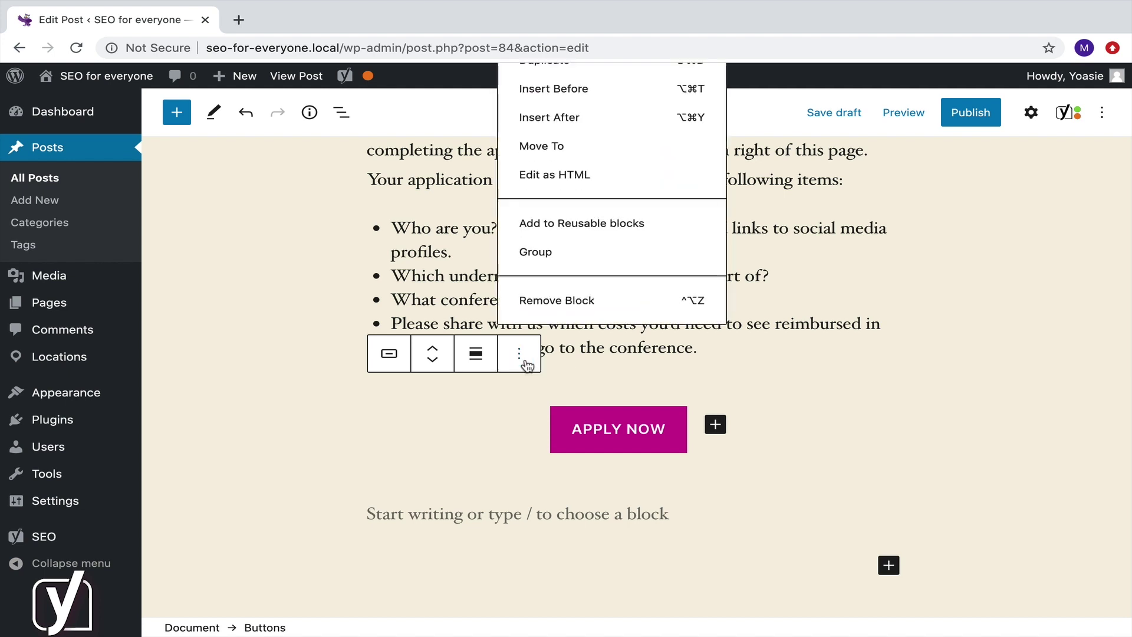
{"action": "left_click", "coordinate": [543, 225]}
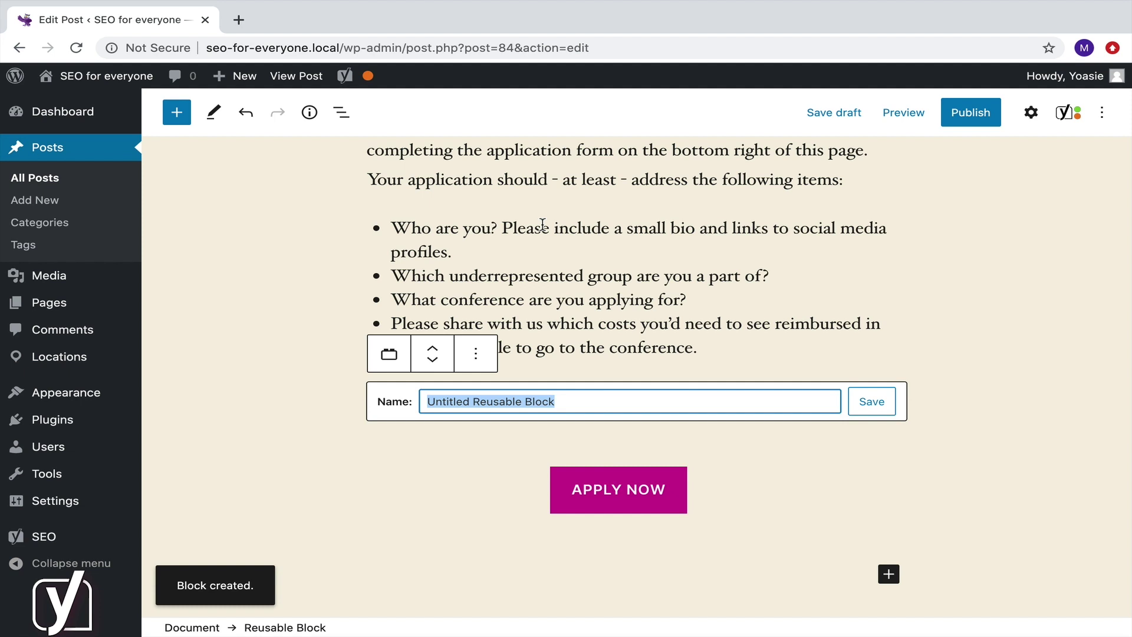
{"action": "type", "text": "Yoast apply button"}
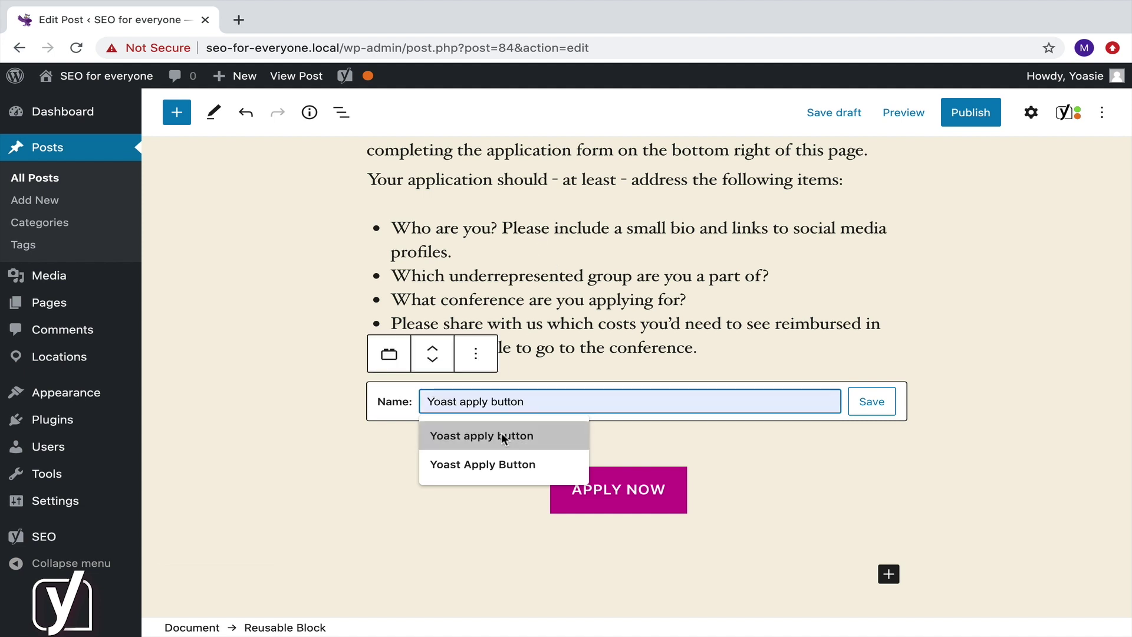
{"action": "left_click", "coordinate": [501, 435]}
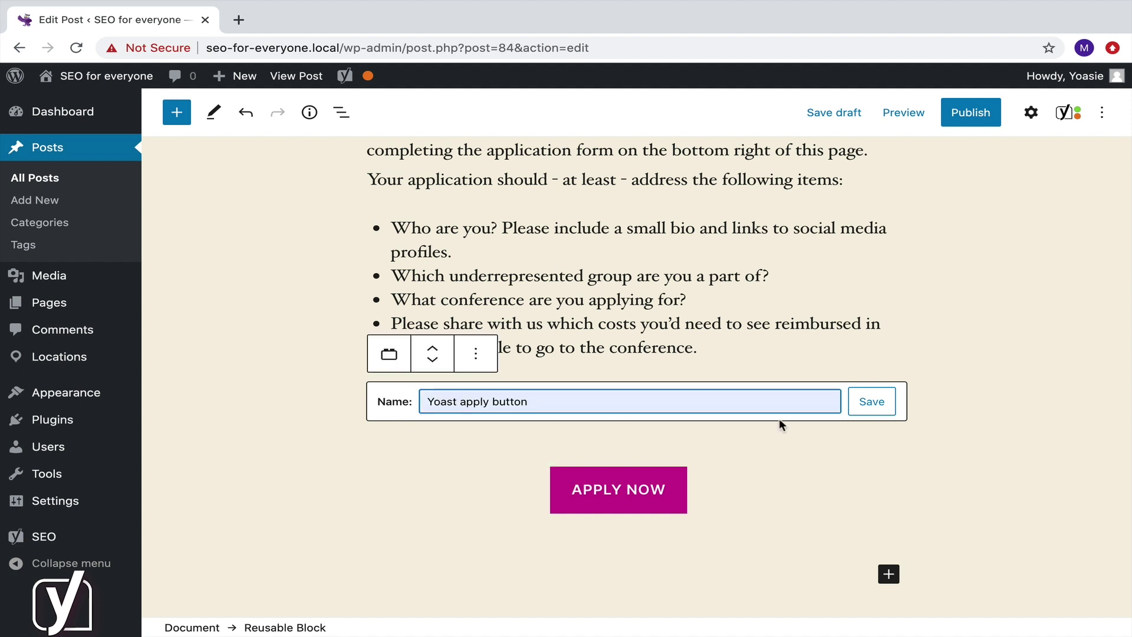
{"action": "left_click", "coordinate": [872, 402]}
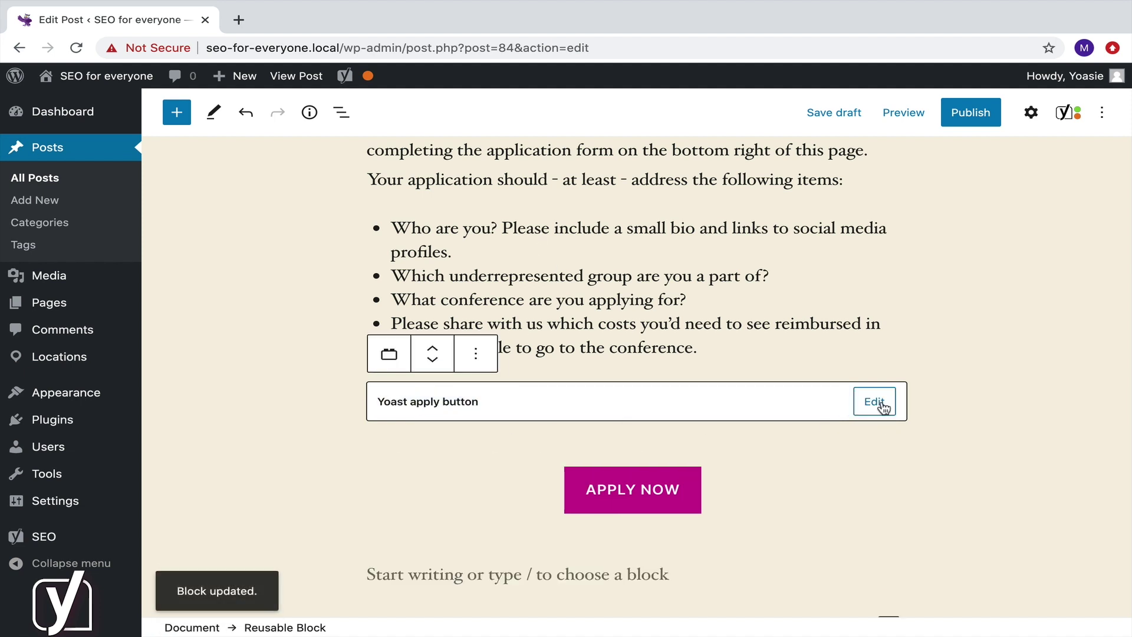
{"action": "scroll", "coordinate": [883, 406], "scroll_direction": "down", "scroll_amount": 2}
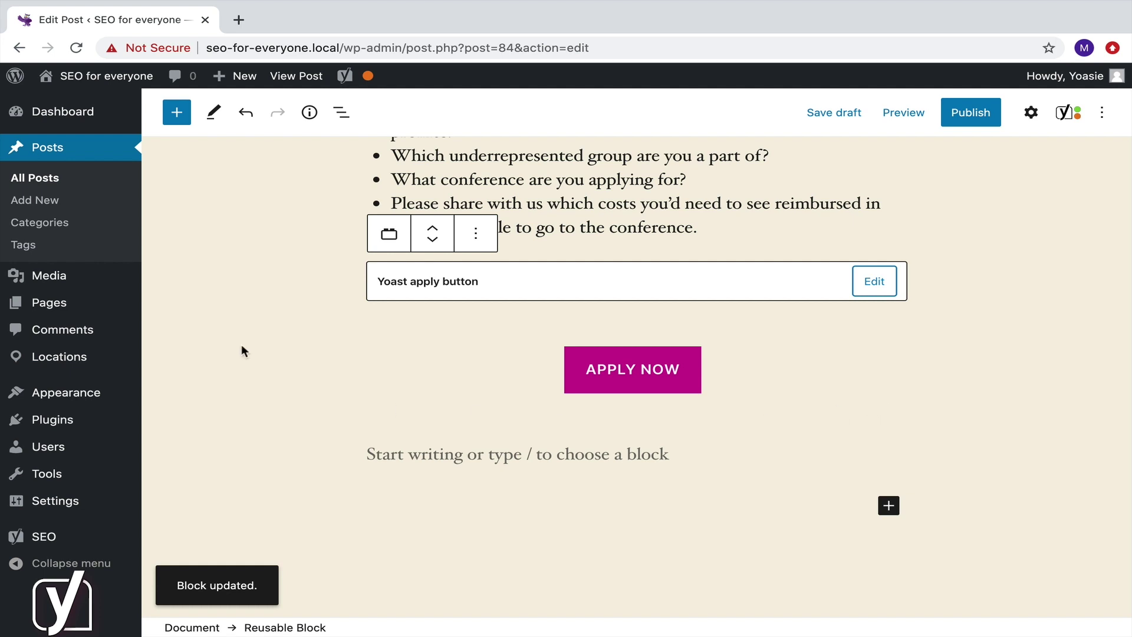
{"action": "left_click", "coordinate": [177, 115]}
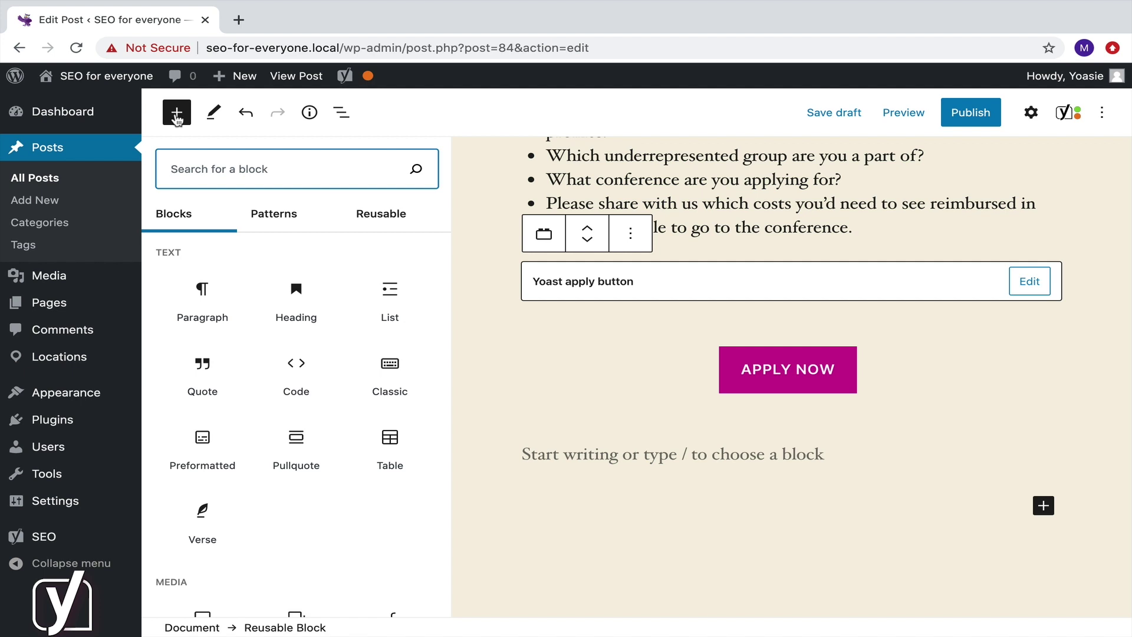
{"action": "left_click", "coordinate": [374, 221]}
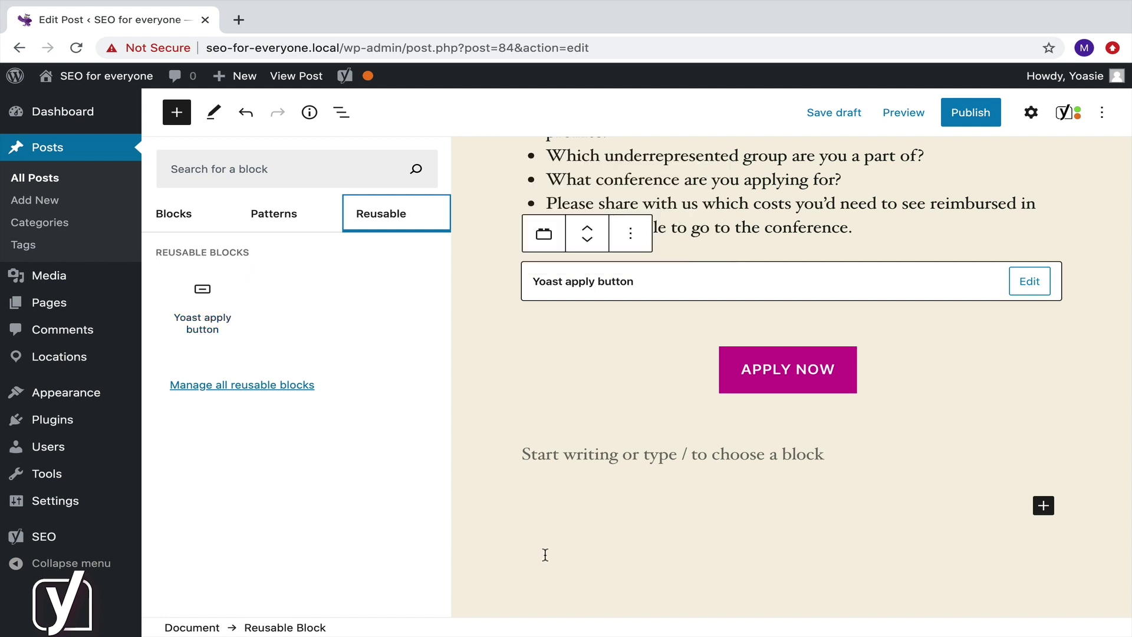
{"action": "left_click", "coordinate": [174, 118]}
{"action": "left_click", "coordinate": [889, 507]}
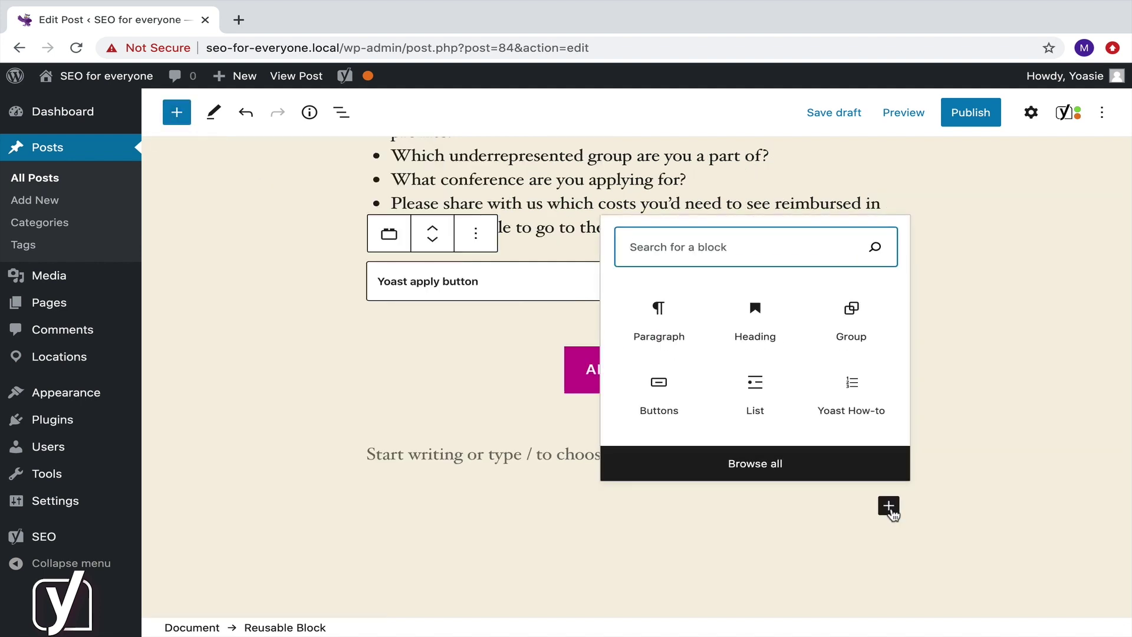
{"action": "type", "text": "reu"}
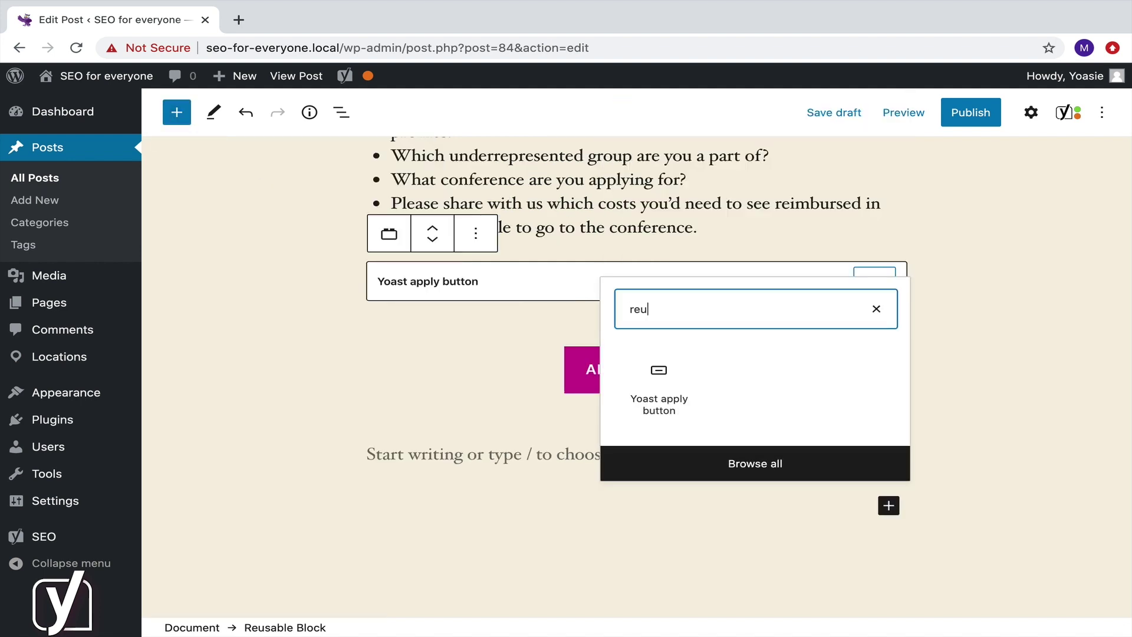
{"action": "key", "text": "BackSpace"}
{"action": "key", "text": "BackSpace"}
{"action": "key", "text": "BackSpace"}
{"action": "type", "text": "a"}
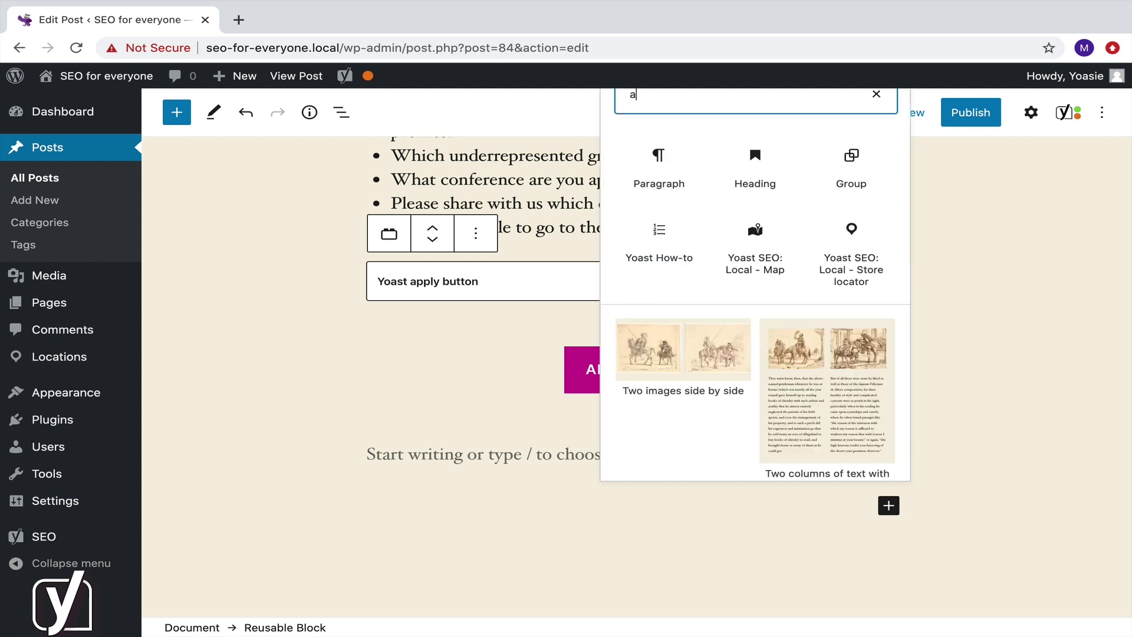
{"action": "type", "text": "ppl"}
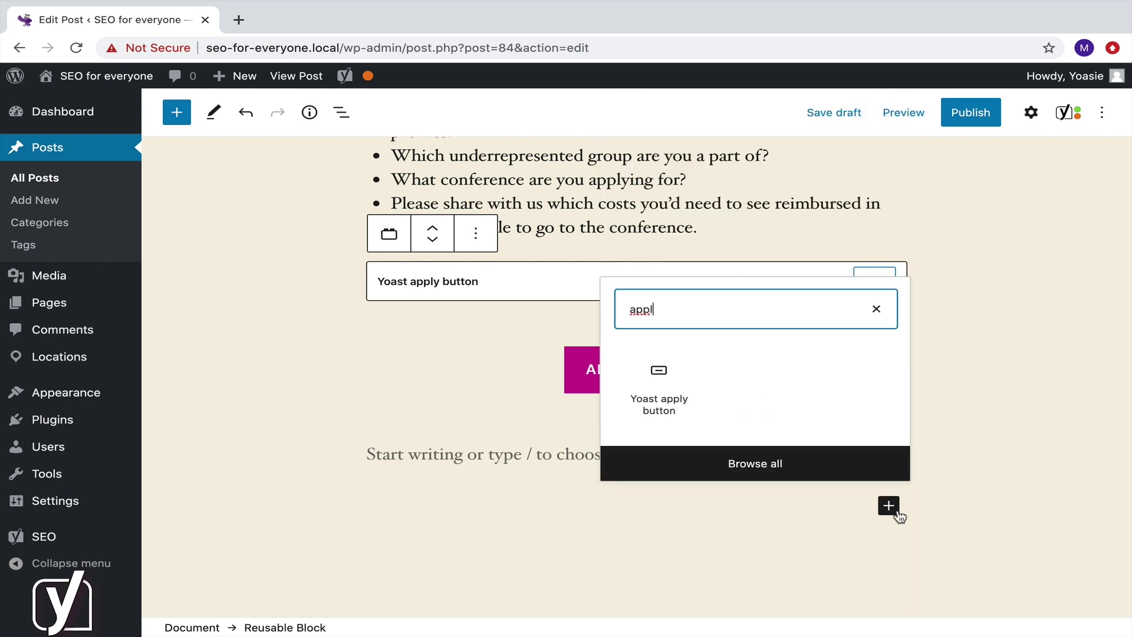
- Dismiss the block search and scroll up to review the How to apply section
{"action": "left_click", "coordinate": [441, 445]}
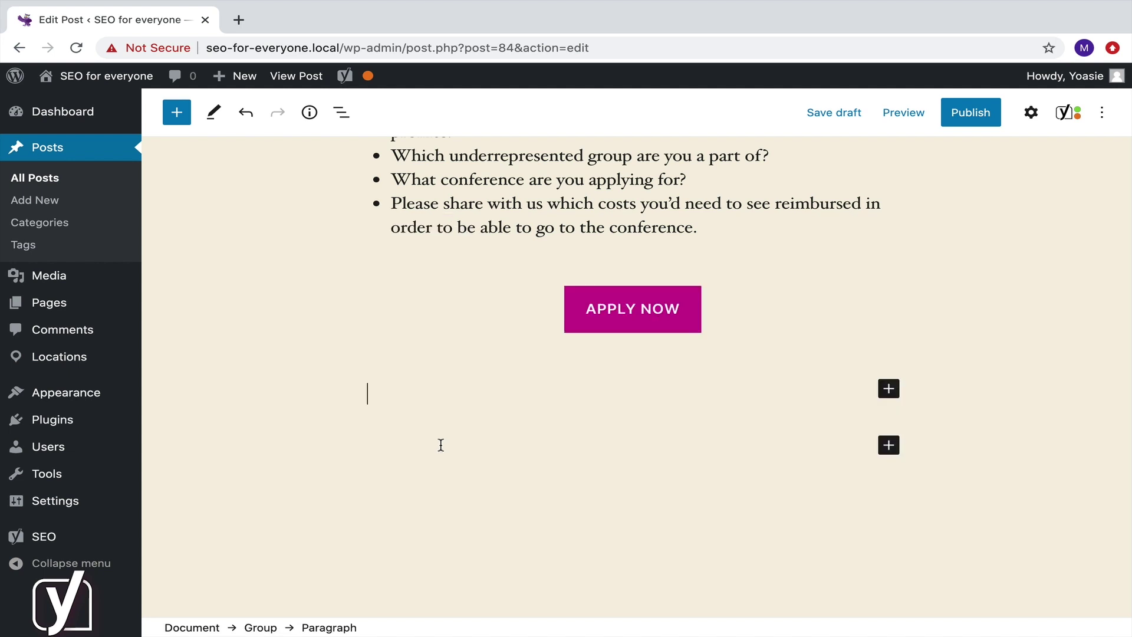
{"action": "scroll", "coordinate": [441, 445], "scroll_direction": "down", "scroll_amount": 1}
{"action": "scroll", "coordinate": [441, 445], "scroll_direction": "up", "scroll_amount": 2}
{"action": "scroll", "coordinate": [442, 445], "scroll_direction": "up", "scroll_amount": 3}
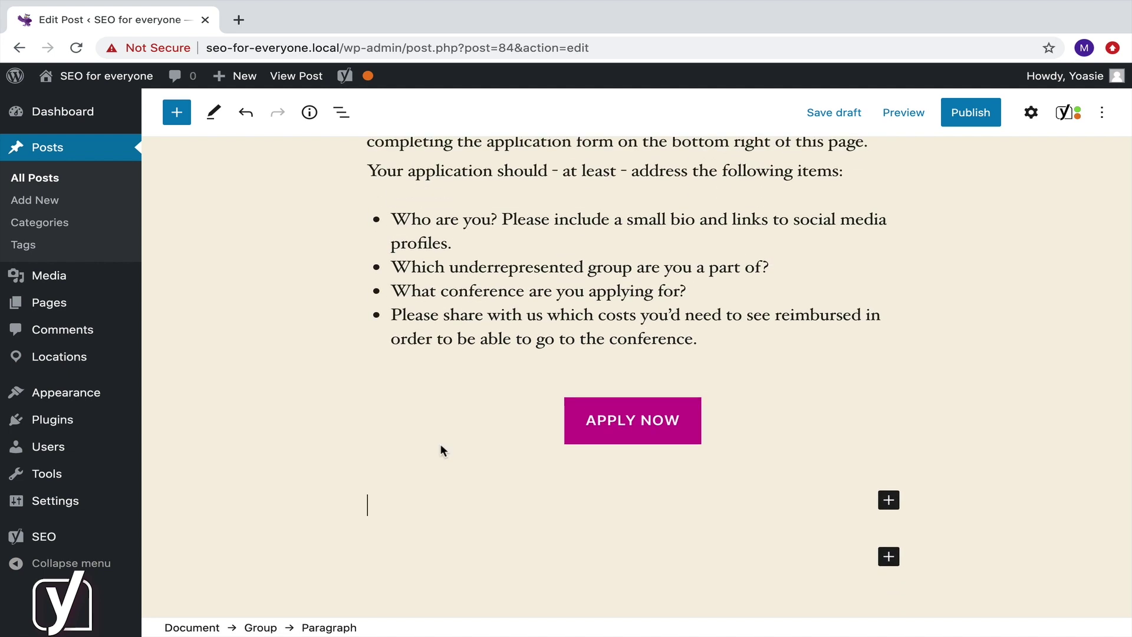
{"action": "scroll", "coordinate": [441, 445], "scroll_direction": "up", "scroll_amount": 2}
{"action": "scroll", "coordinate": [441, 444], "scroll_direction": "up", "scroll_amount": 3}
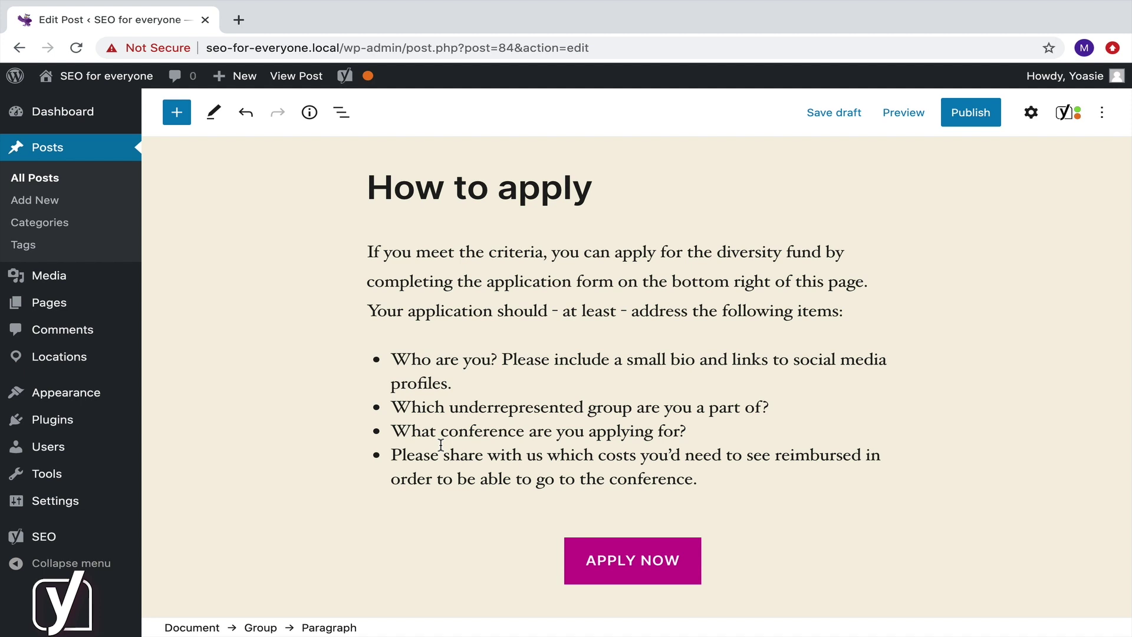
{"action": "scroll", "coordinate": [808, 521], "scroll_direction": "down", "scroll_amount": 1}
- Add an empty paragraph below the reusable APPLY NOW button block
{"action": "left_click", "coordinate": [807, 522]}
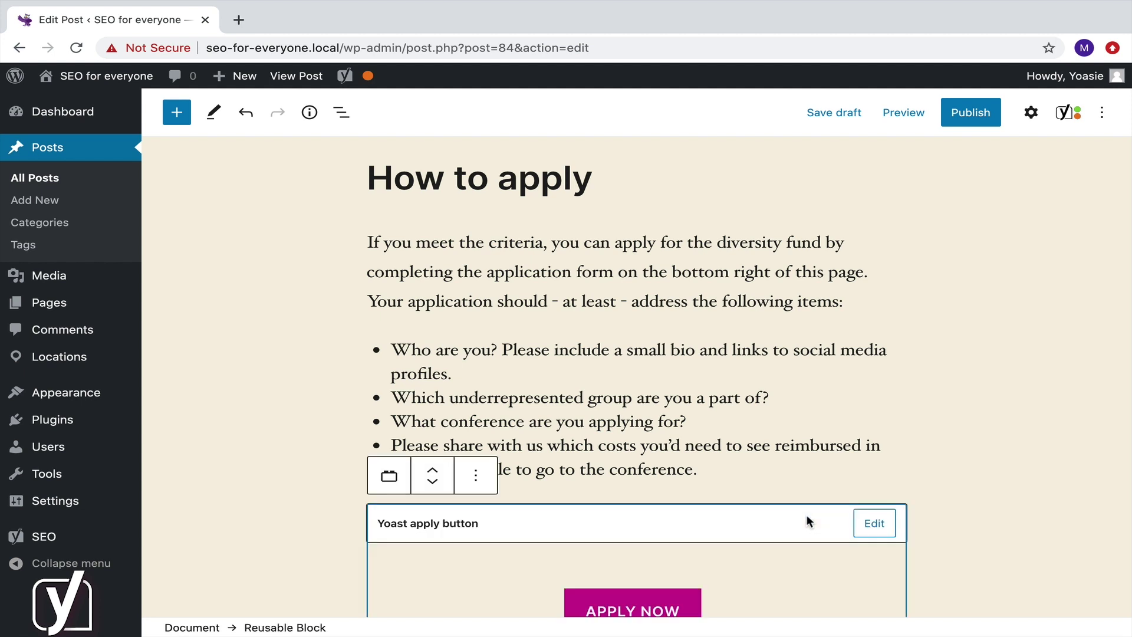
{"action": "key", "text": "Return"}
{"action": "key", "text": "ctrl+z"}
{"action": "key", "text": "Return"}
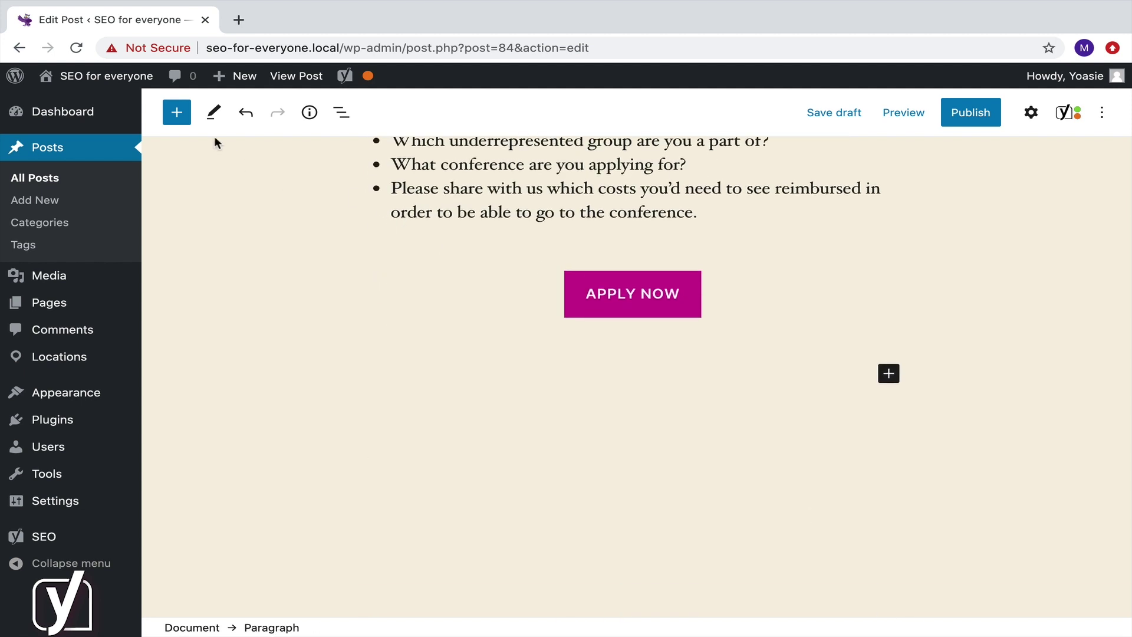
- Insert a Group block below APPLY NOW with a Heading block inside it
{"action": "left_click", "coordinate": [176, 112]}
{"action": "mouse_move", "coordinate": [202, 375]}
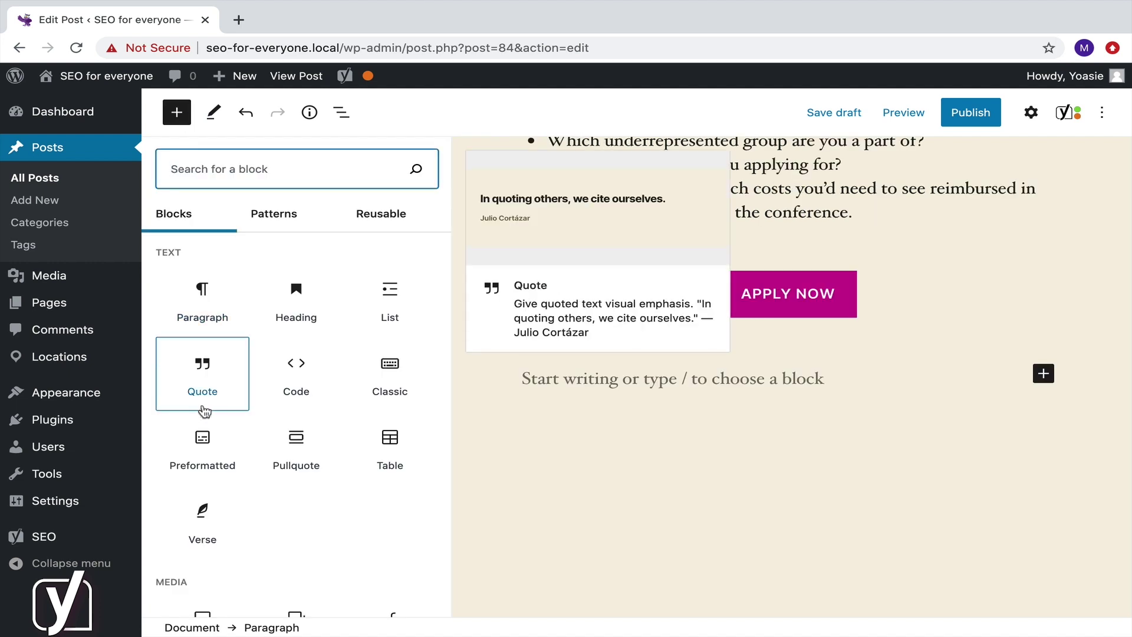
{"action": "scroll", "coordinate": [204, 411], "scroll_direction": "down", "scroll_amount": 5}
{"action": "scroll", "coordinate": [203, 411], "scroll_direction": "down", "scroll_amount": 5}
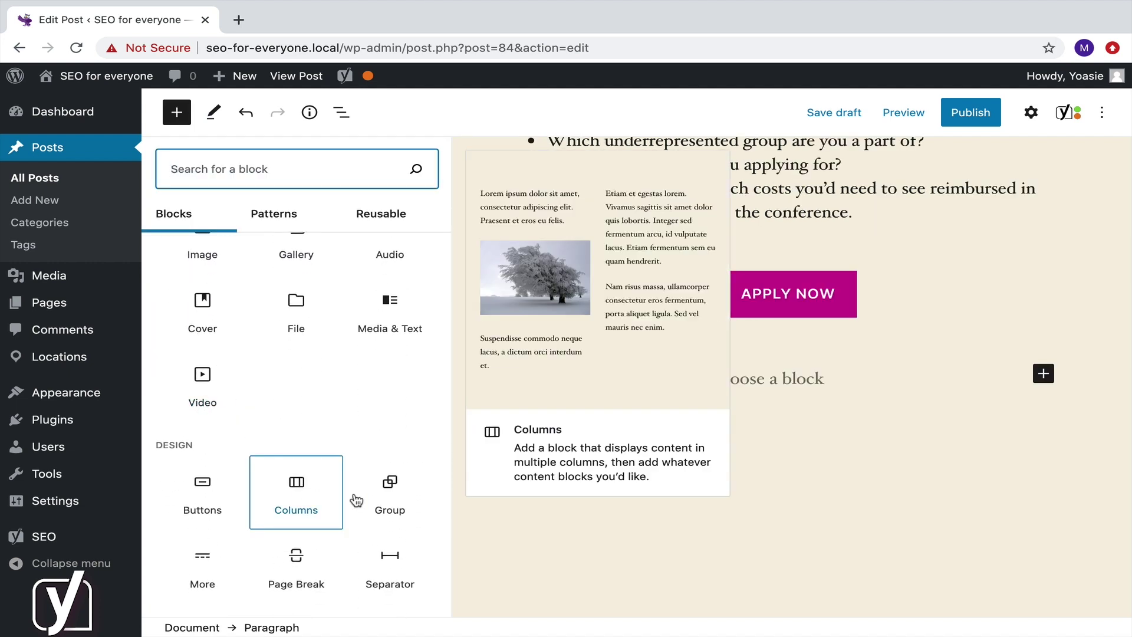
{"action": "left_click", "coordinate": [388, 497]}
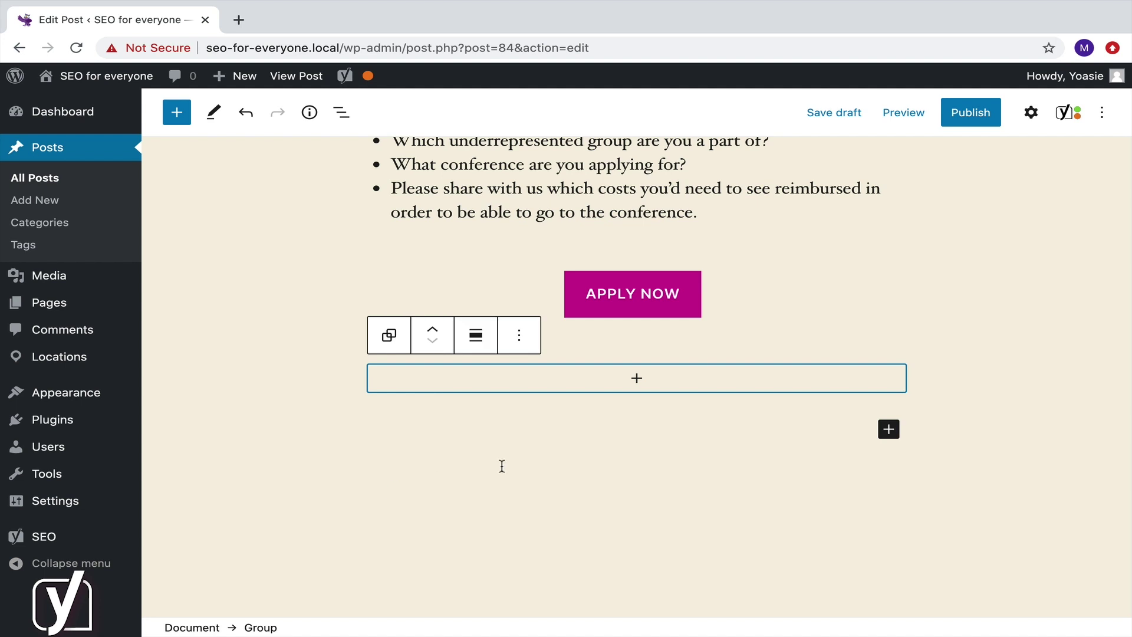
{"action": "left_click", "coordinate": [636, 388]}
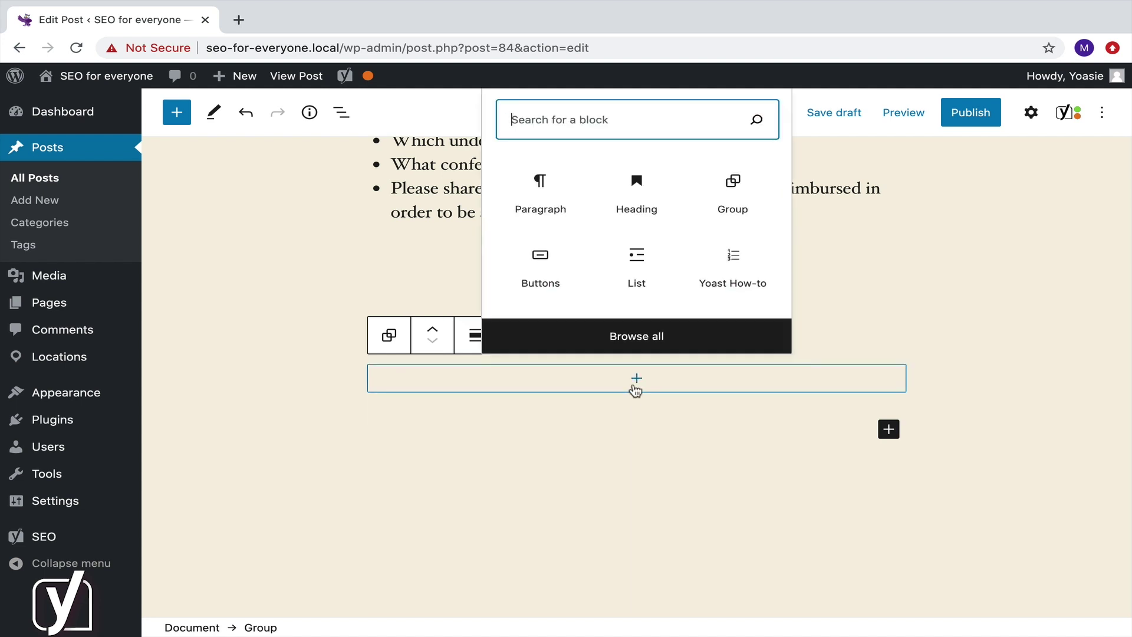
{"action": "left_click", "coordinate": [633, 204]}
- Fill the group with a 'heading' heading and paragraphs reading 'paragraph' and 'etc'
{"action": "type", "text": "headi"}
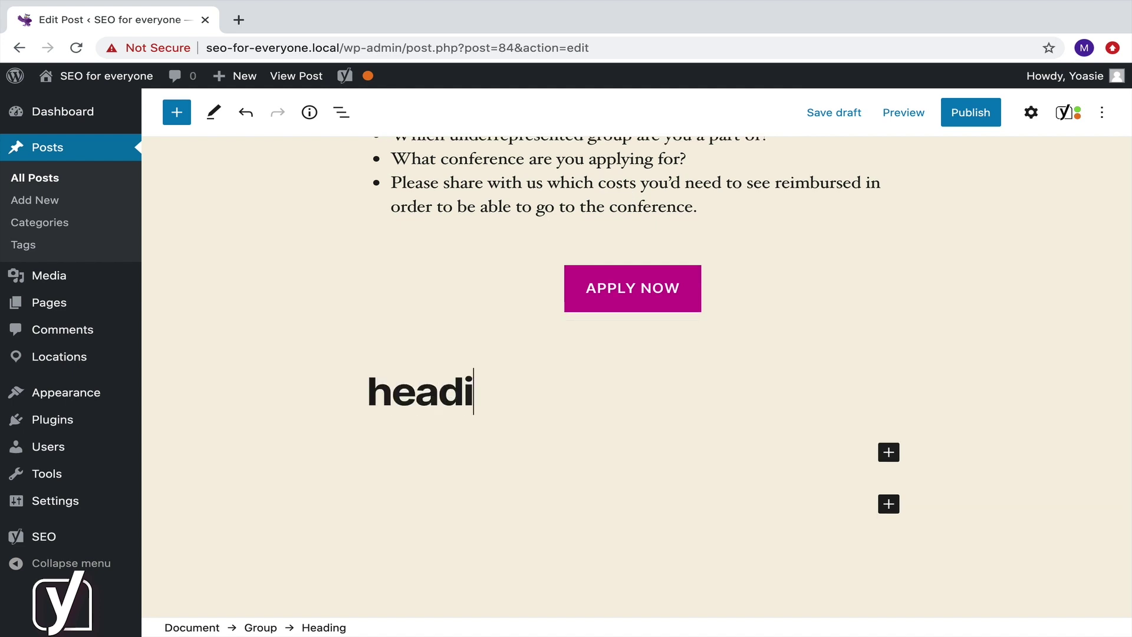
{"action": "type", "text": "ng"}
{"action": "key", "text": "Return"}
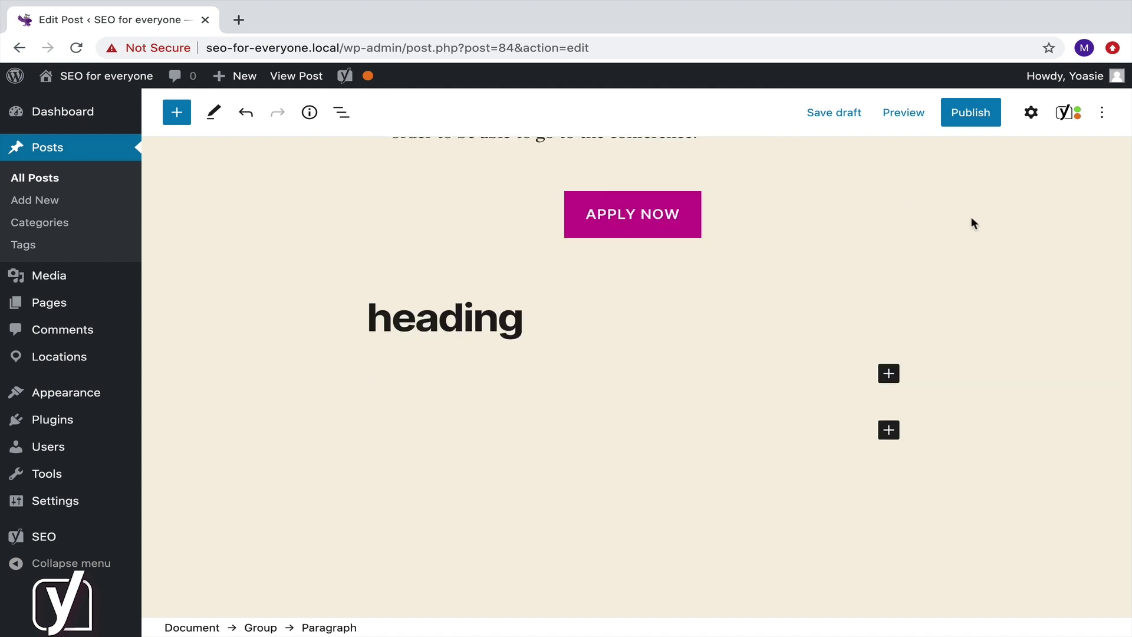
{"action": "left_click", "coordinate": [889, 374]}
{"action": "left_click", "coordinate": [666, 192]}
{"action": "type", "text": "para"}
{"action": "type", "text": "gaph"}
{"action": "key", "text": "BackSpace"}
{"action": "key", "text": "BackSpace"}
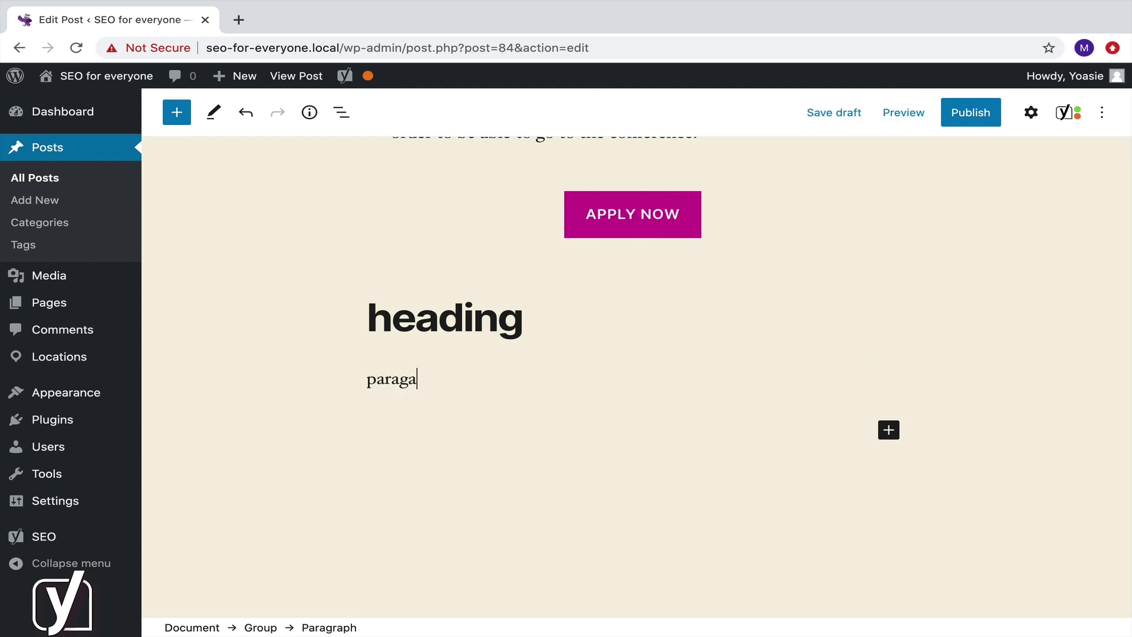
{"action": "key", "text": "BackSpace"}
{"action": "type", "text": "ra"}
{"action": "type", "text": "ph"}
{"action": "key", "text": "Return"}
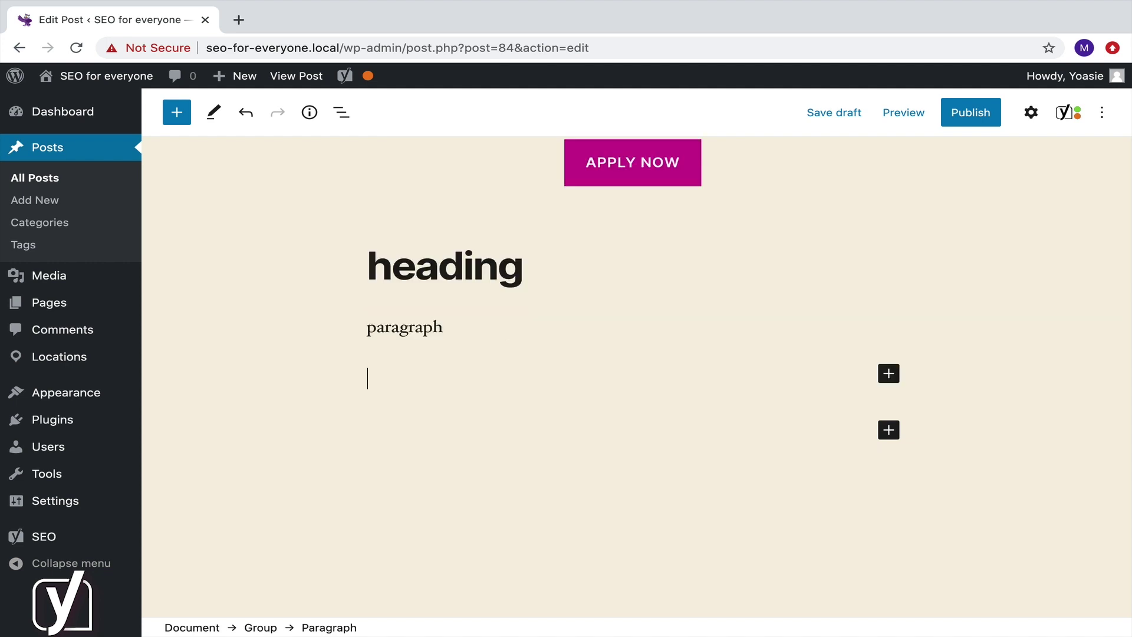
{"action": "type", "text": "etc"}
{"action": "key", "text": "Return"}
{"action": "key", "text": "BackSpace"}
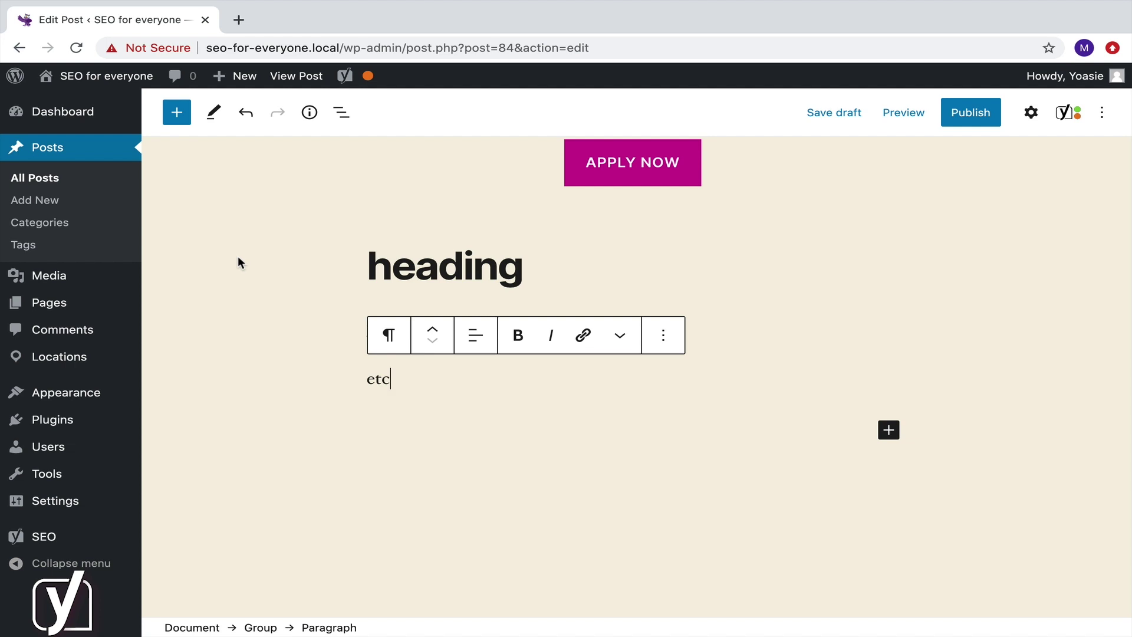
- Select the placeholder Group, move it up and back below APPLY NOW, and show the block outline
{"action": "left_click", "coordinate": [287, 260]}
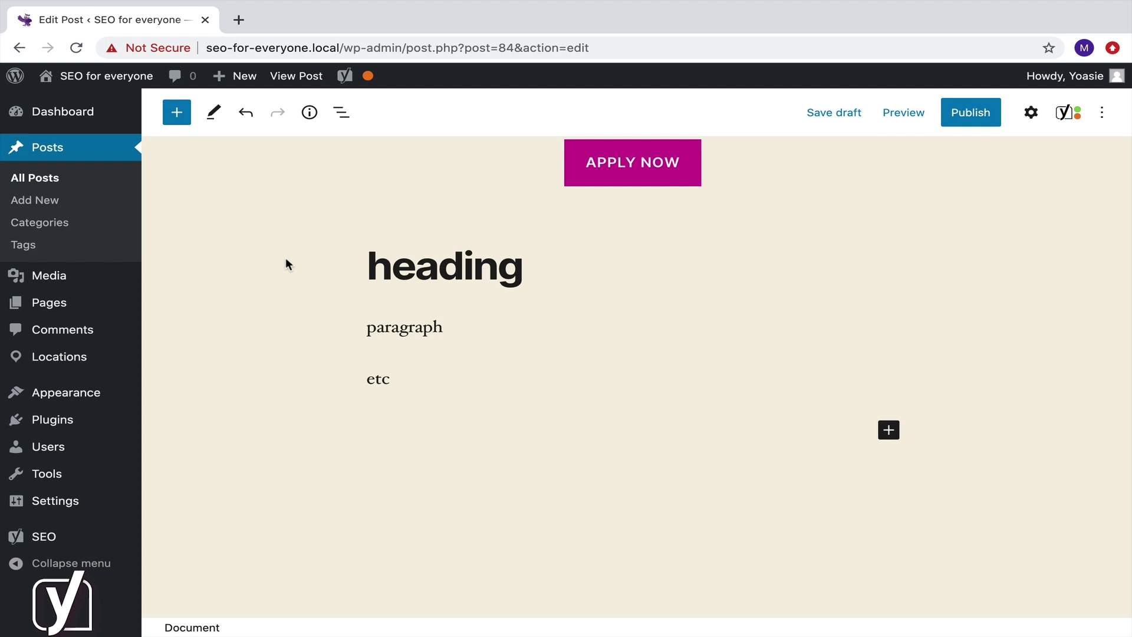
{"action": "left_click", "coordinate": [415, 265]}
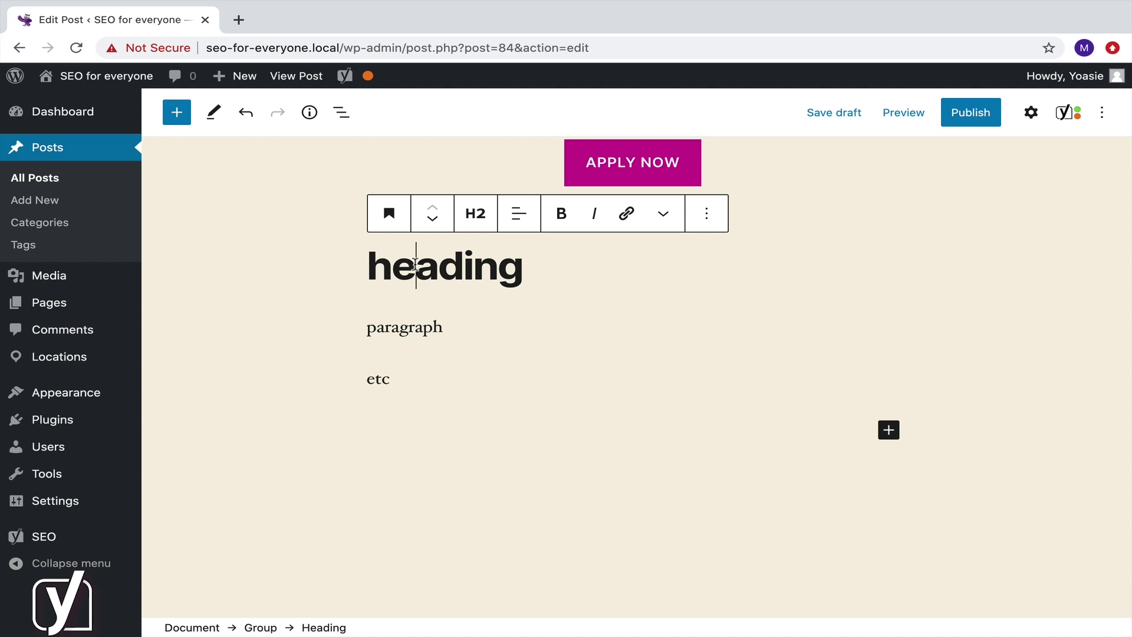
{"action": "mouse_move", "coordinate": [388, 213]}
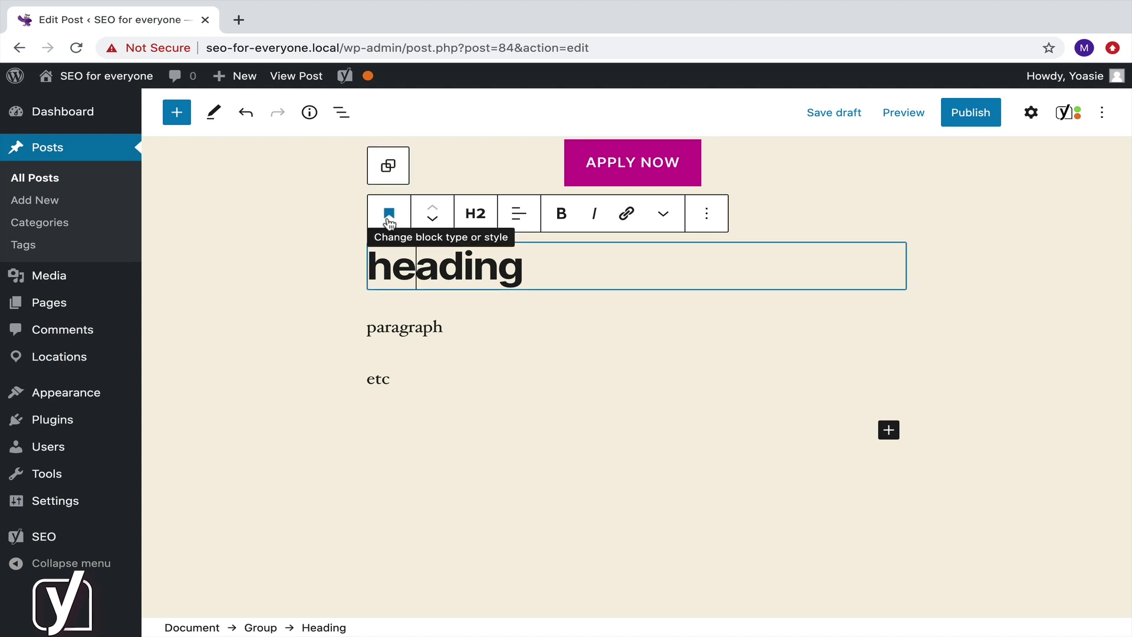
{"action": "left_click", "coordinate": [388, 171]}
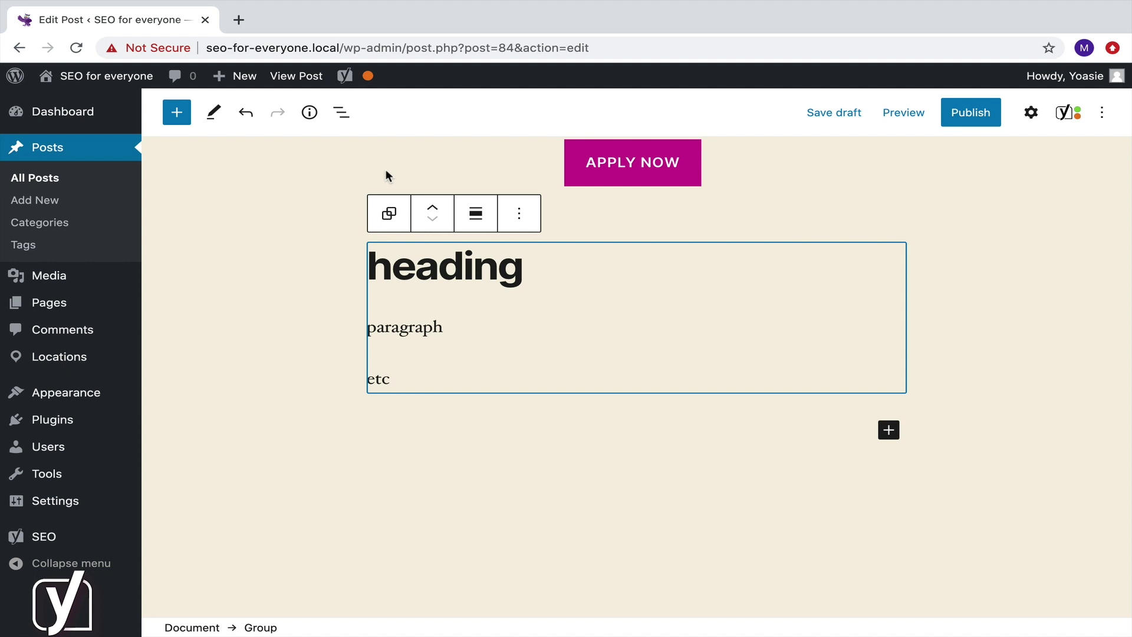
{"action": "left_click", "coordinate": [433, 206]}
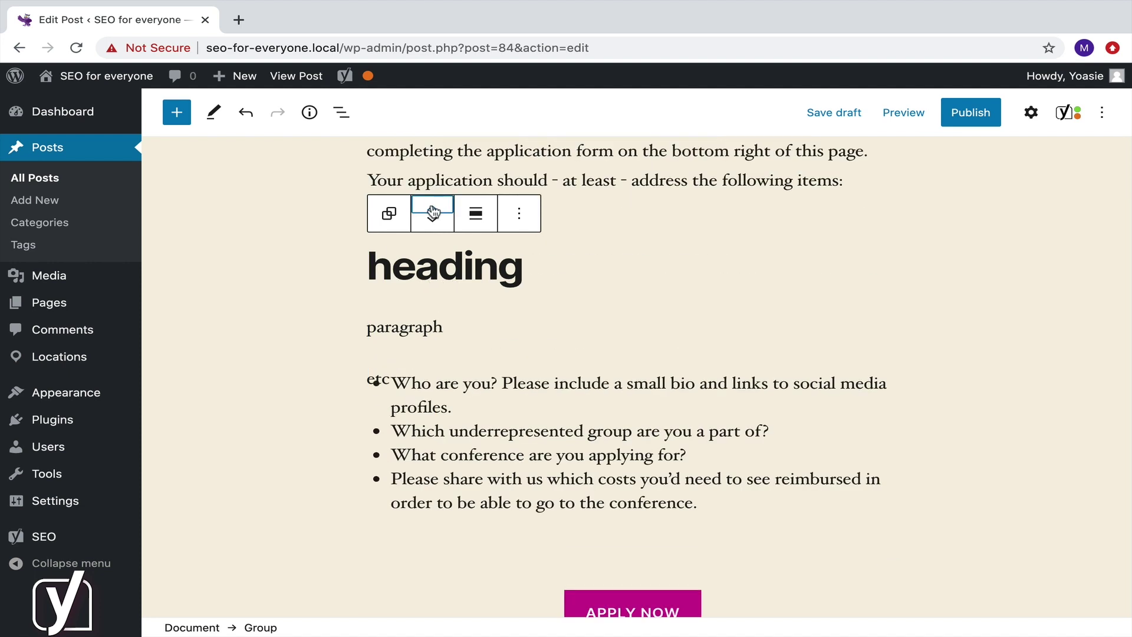
{"action": "left_click", "coordinate": [433, 223]}
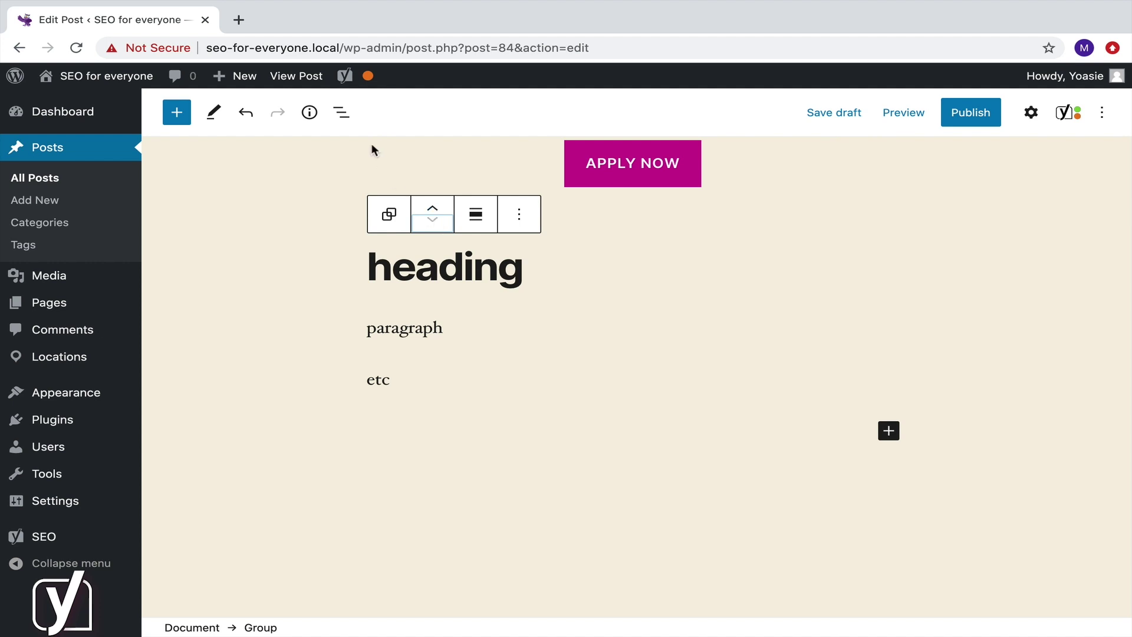
{"action": "left_click", "coordinate": [342, 113]}
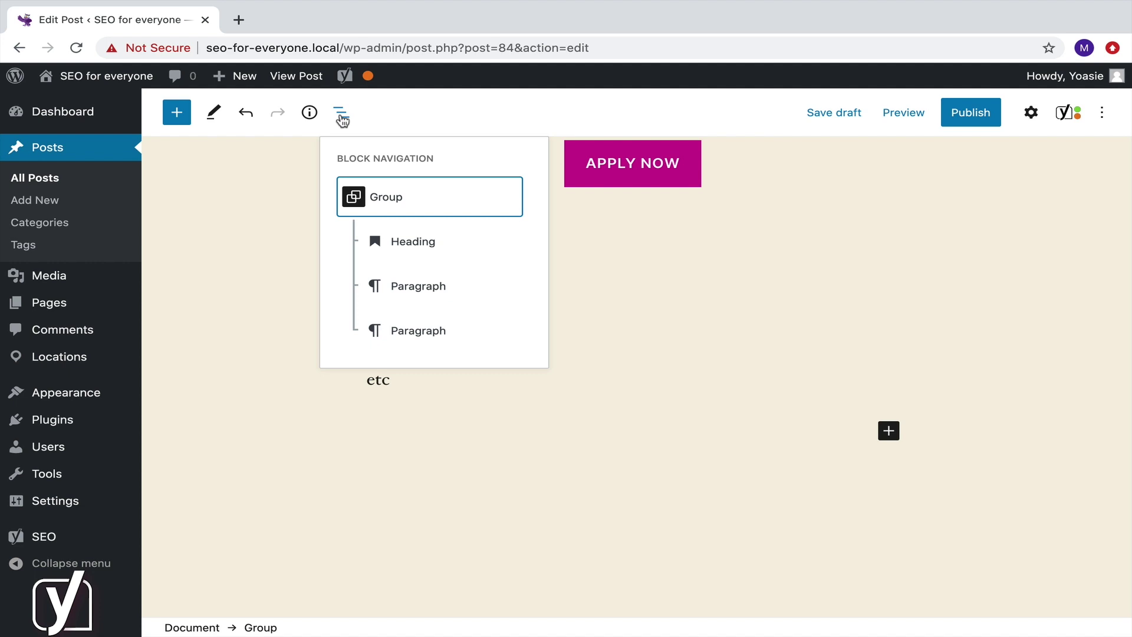
- Close the block outline and select the Group holding the placeholder heading and paragraphs
{"action": "left_click", "coordinate": [396, 538]}
{"action": "left_click", "coordinate": [396, 519]}
{"action": "left_click", "coordinate": [429, 277]}
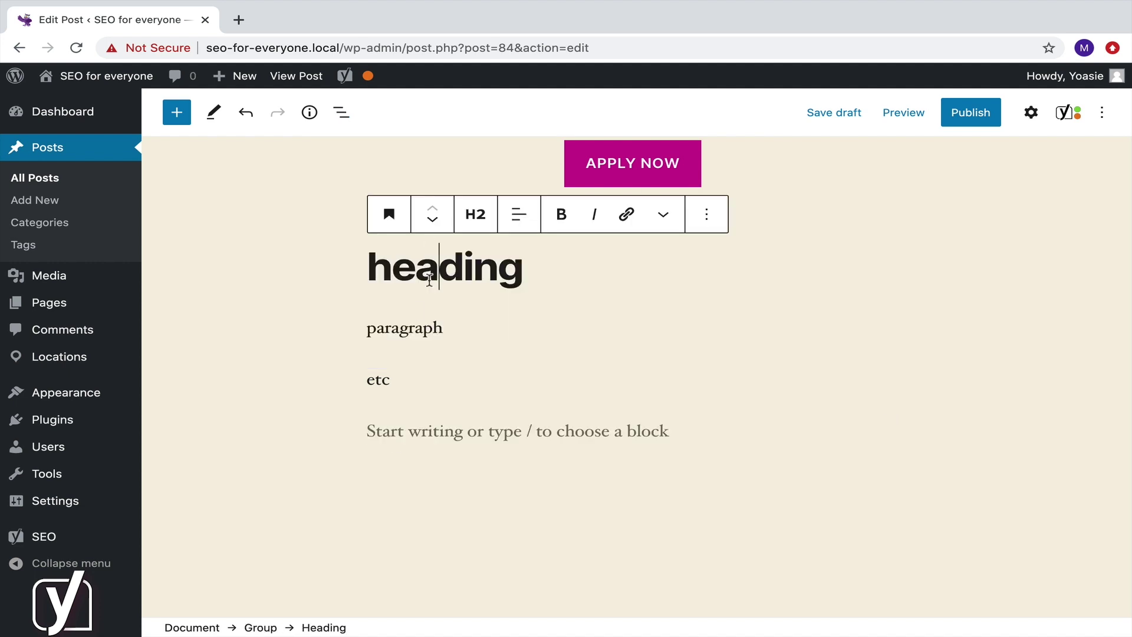
{"action": "left_click", "coordinate": [272, 629]}
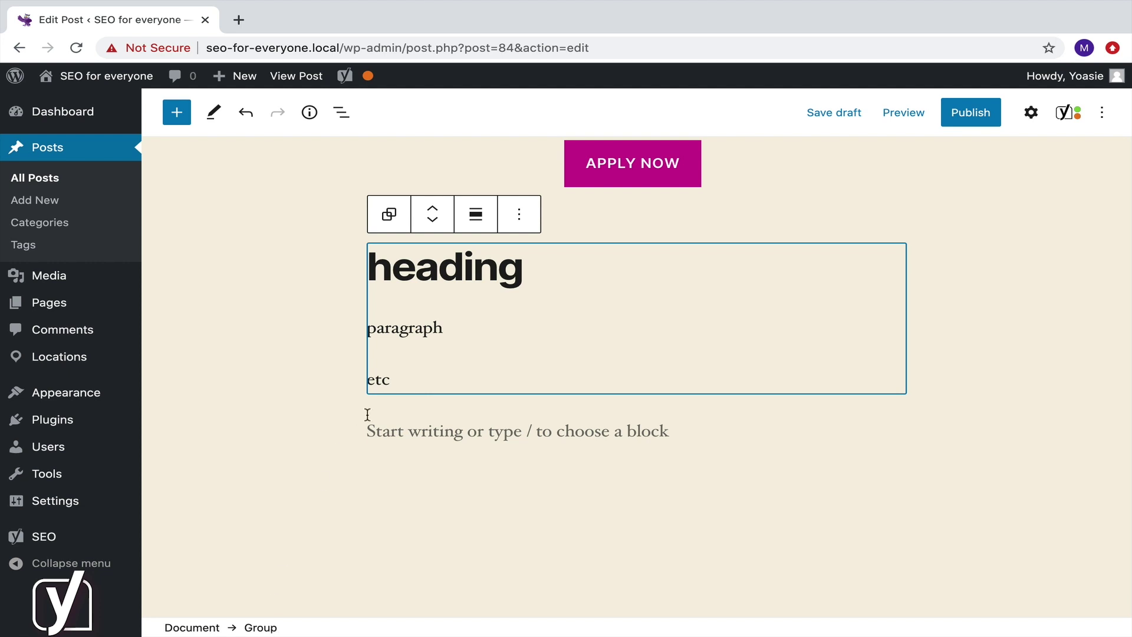
- Remove the placeholder Group block and scroll up to the list above the apply button
{"action": "left_click", "coordinate": [519, 216]}
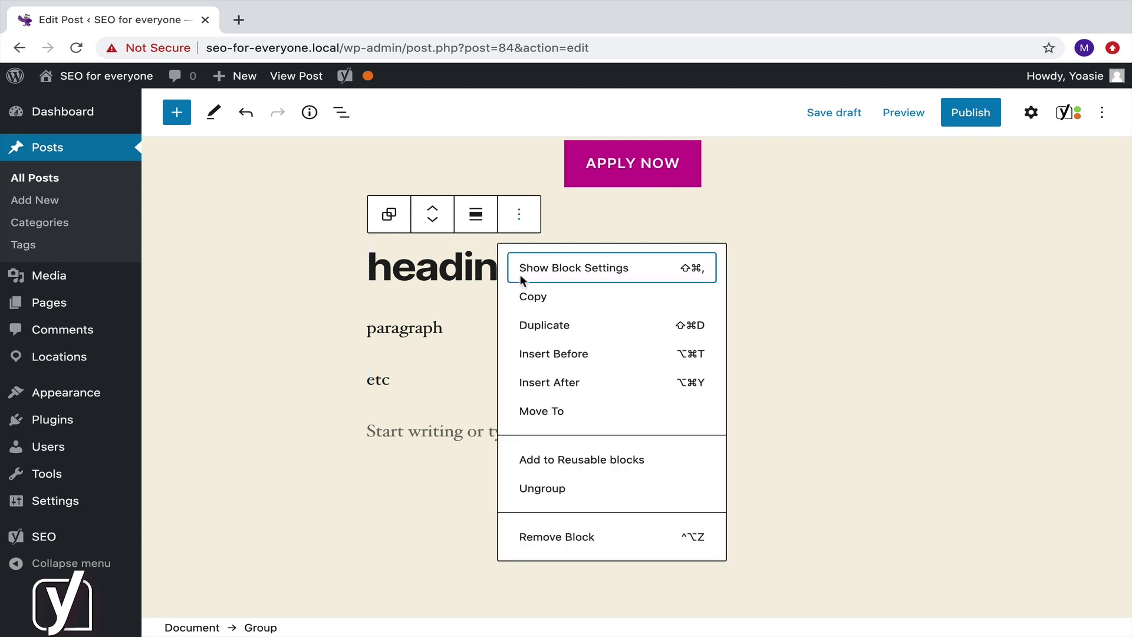
{"action": "left_click", "coordinate": [525, 534]}
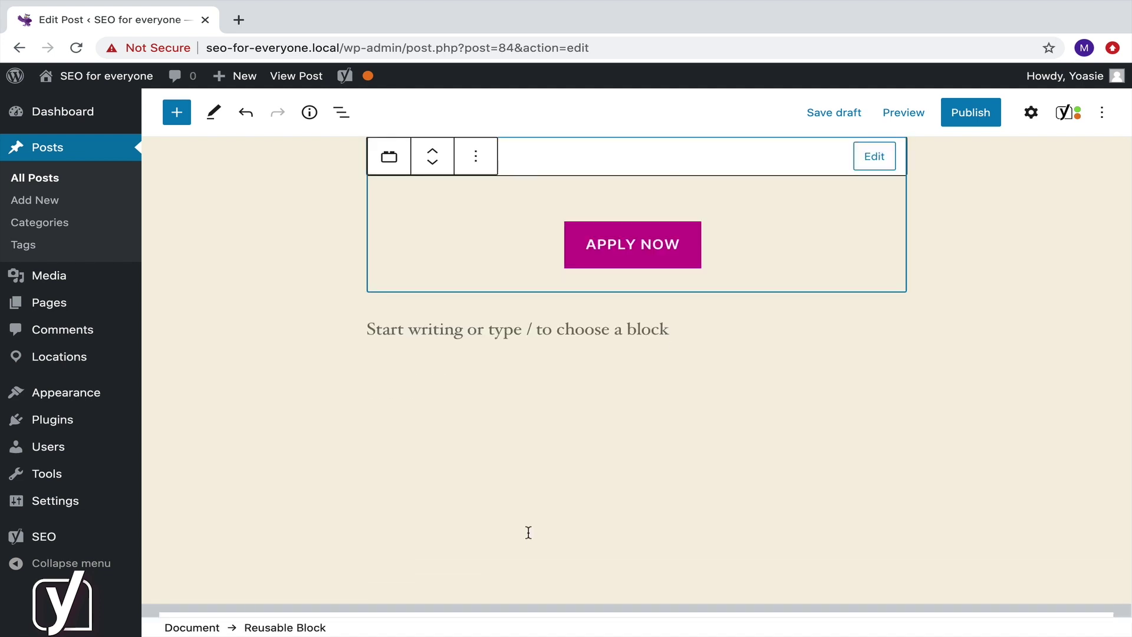
{"action": "scroll", "coordinate": [528, 533], "scroll_direction": "up", "scroll_amount": 2}
{"action": "scroll", "coordinate": [529, 533], "scroll_direction": "up", "scroll_amount": 3}
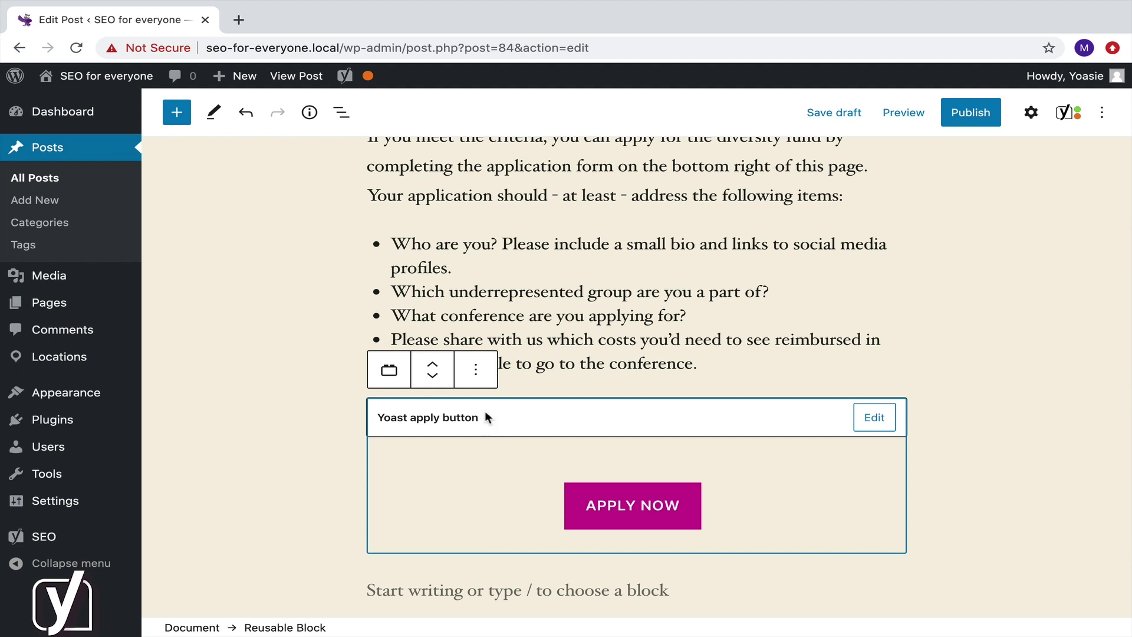
- Convert the reusable APPLY NOW button back to a regular block
{"action": "left_click", "coordinate": [476, 369]}
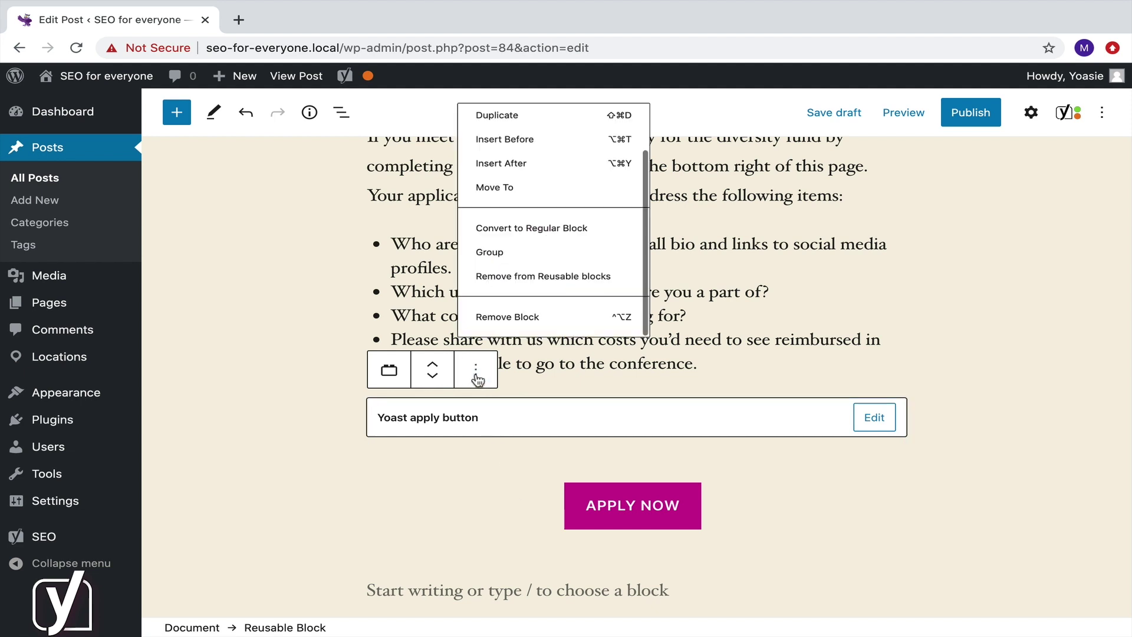
{"action": "left_click", "coordinate": [504, 212]}
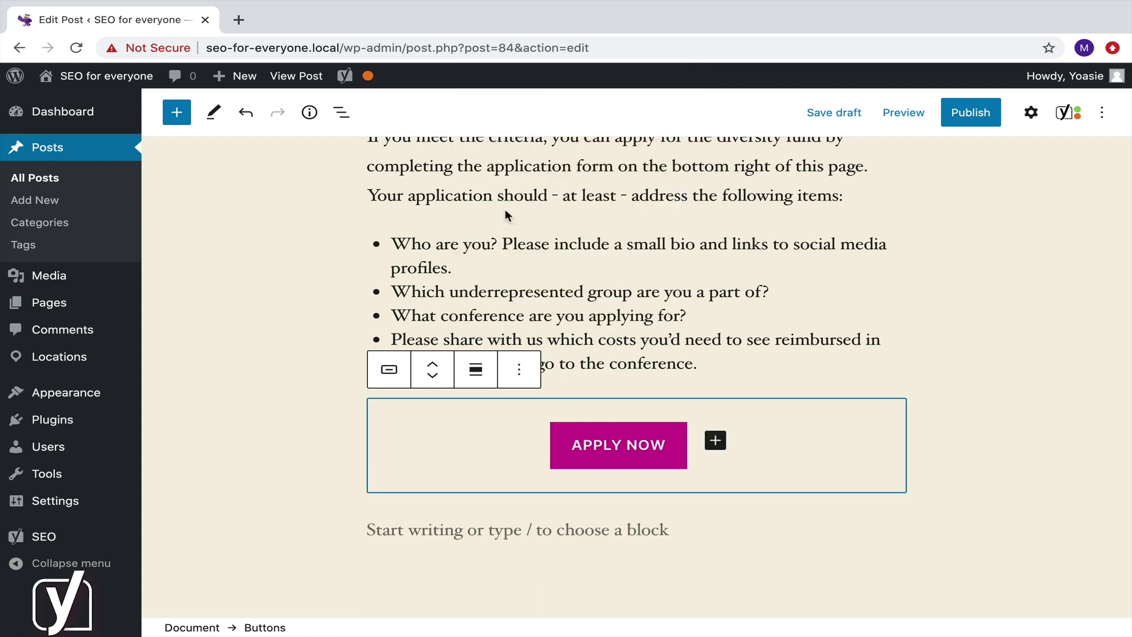
{"action": "left_click", "coordinate": [331, 354]}
- Wrap the How to apply heading, text, list and button in one Group block
{"action": "scroll", "coordinate": [330, 354], "scroll_direction": "up", "scroll_amount": 3}
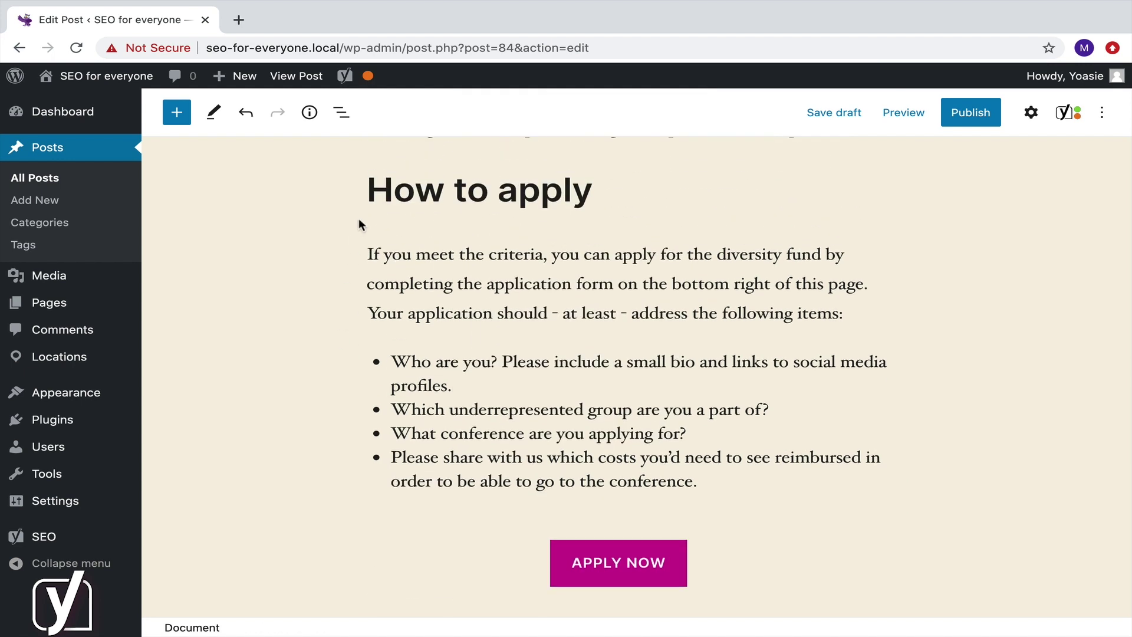
{"action": "left_click", "coordinate": [368, 193]}
{"action": "key", "text": "shift+Down"}
{"action": "key", "text": "shift+Down"}
{"action": "key", "text": "shift+Down"}
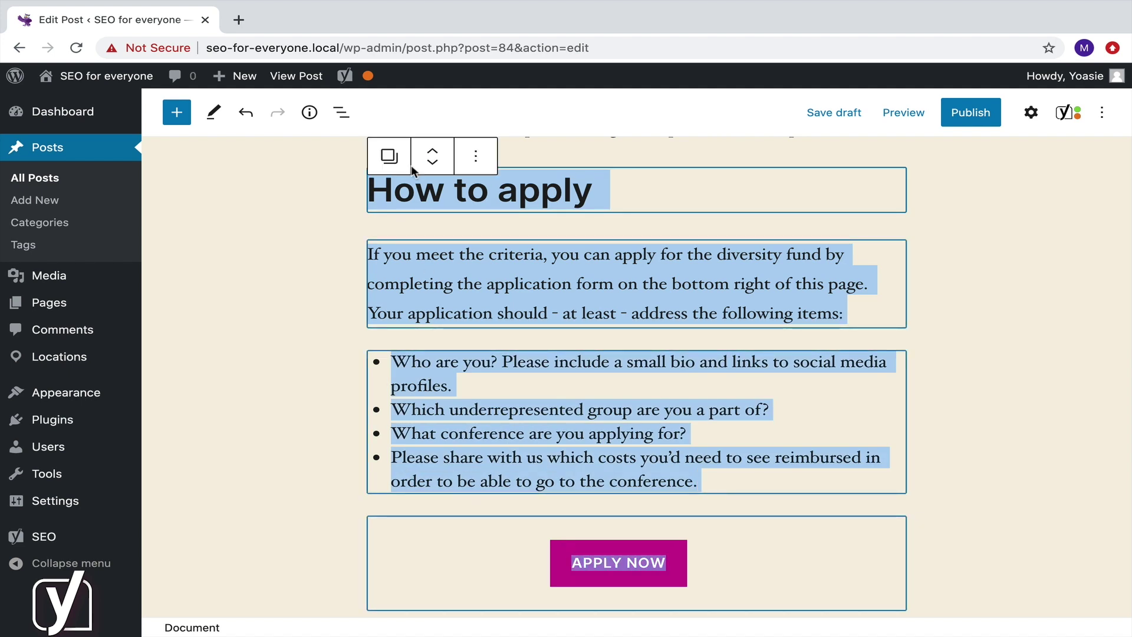
{"action": "left_click", "coordinate": [390, 158]}
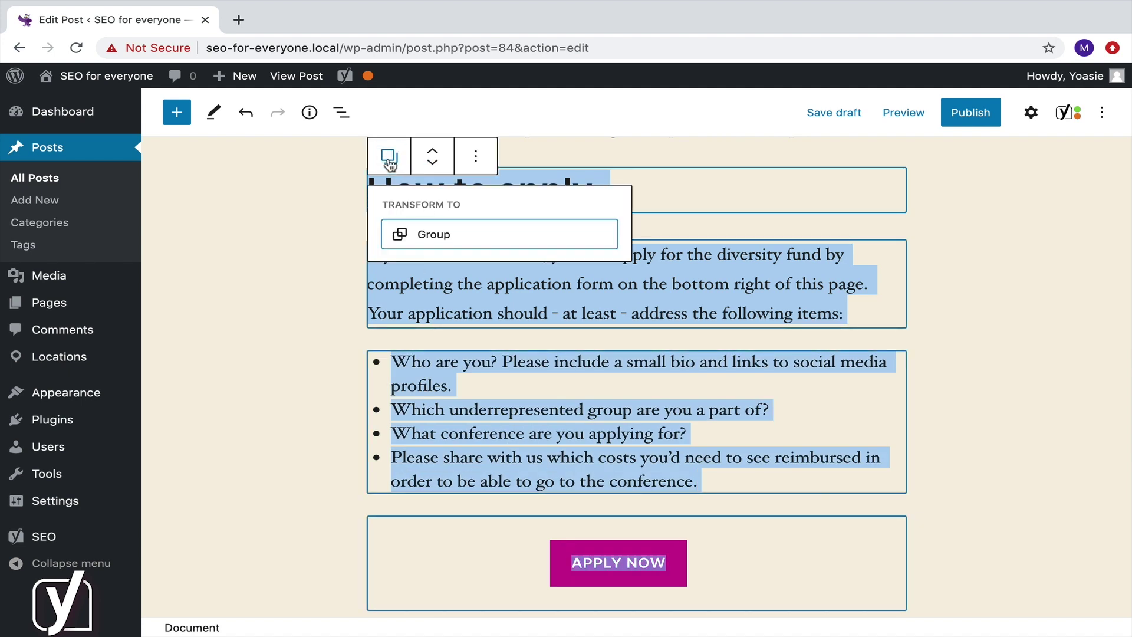
{"action": "left_click", "coordinate": [402, 241]}
{"action": "scroll", "coordinate": [403, 237], "scroll_direction": "up", "scroll_amount": 2}
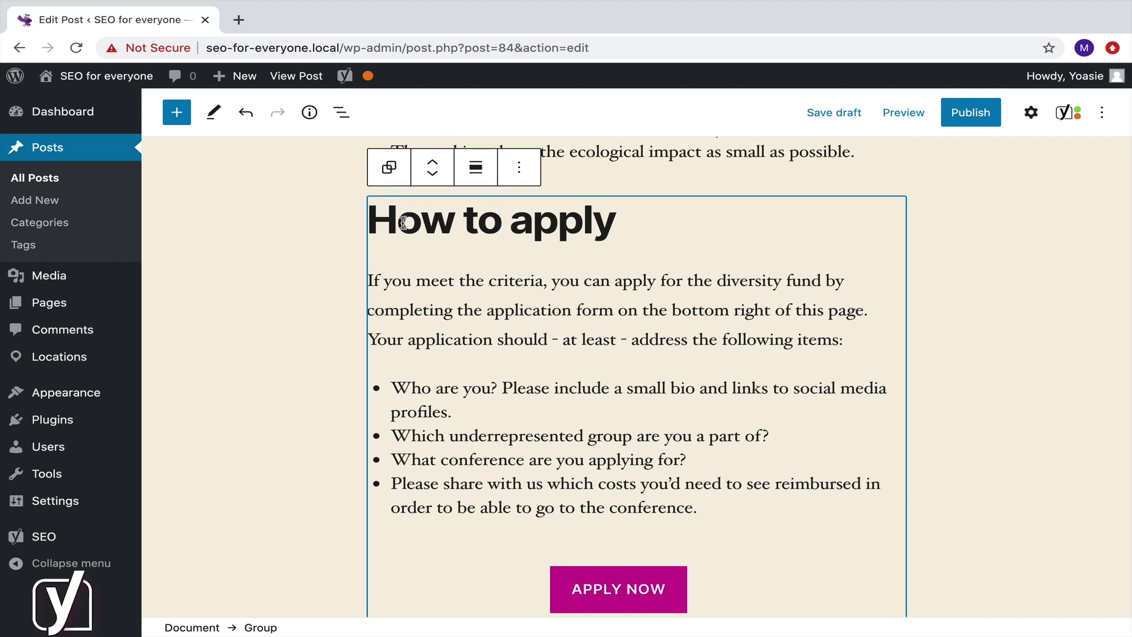
- Ungroup the How to apply section, then regroup the heading through the APPLY NOW button
{"action": "left_click", "coordinate": [519, 169]}
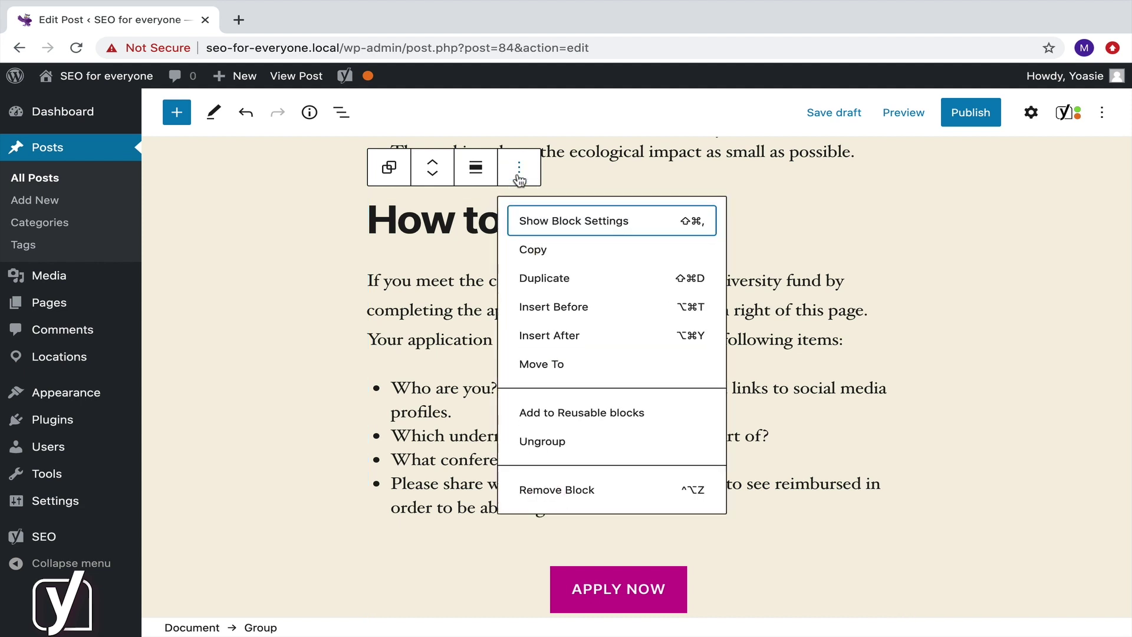
{"action": "left_click", "coordinate": [536, 442]}
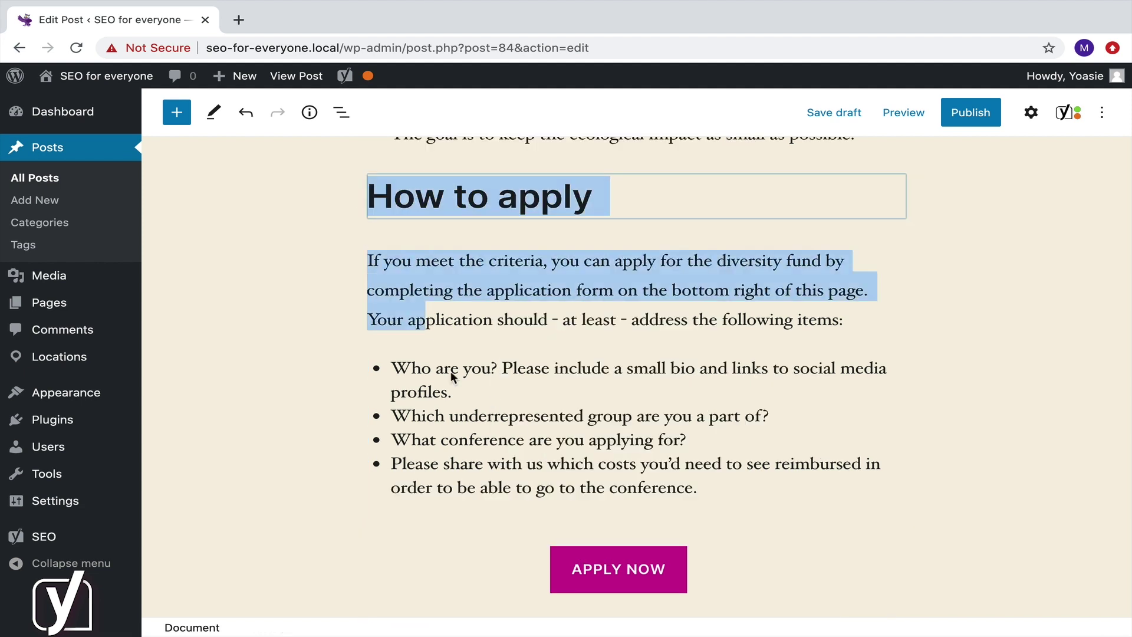
{"action": "left_click_drag", "start_coordinate": [368, 198], "coordinate": [501, 539]}
{"action": "left_click", "coordinate": [474, 156]}
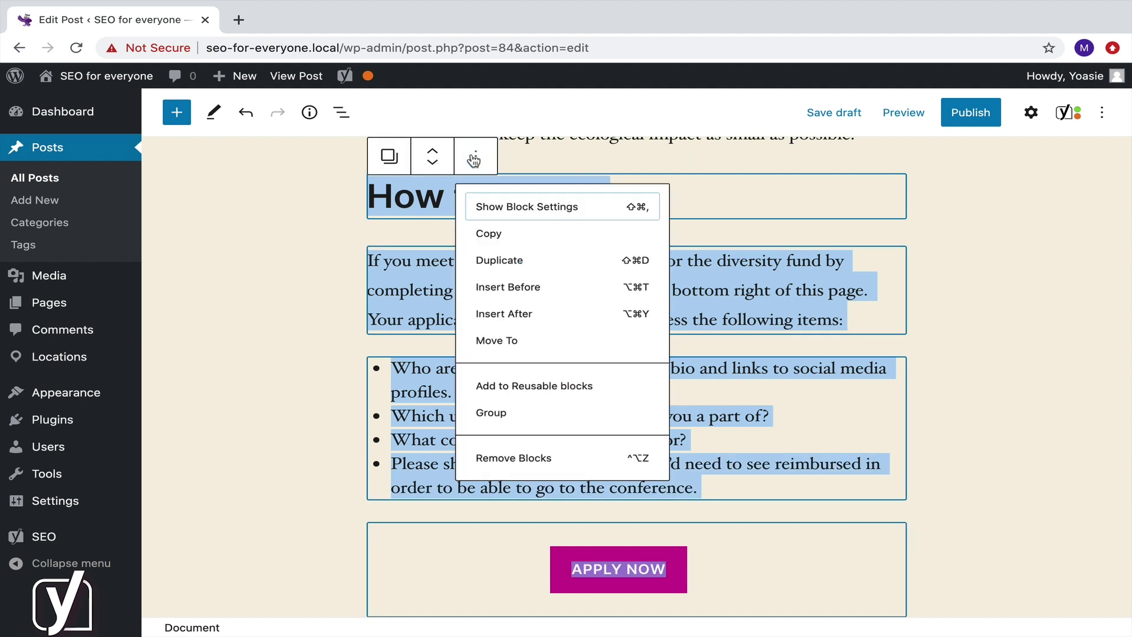
{"action": "left_click", "coordinate": [507, 431]}
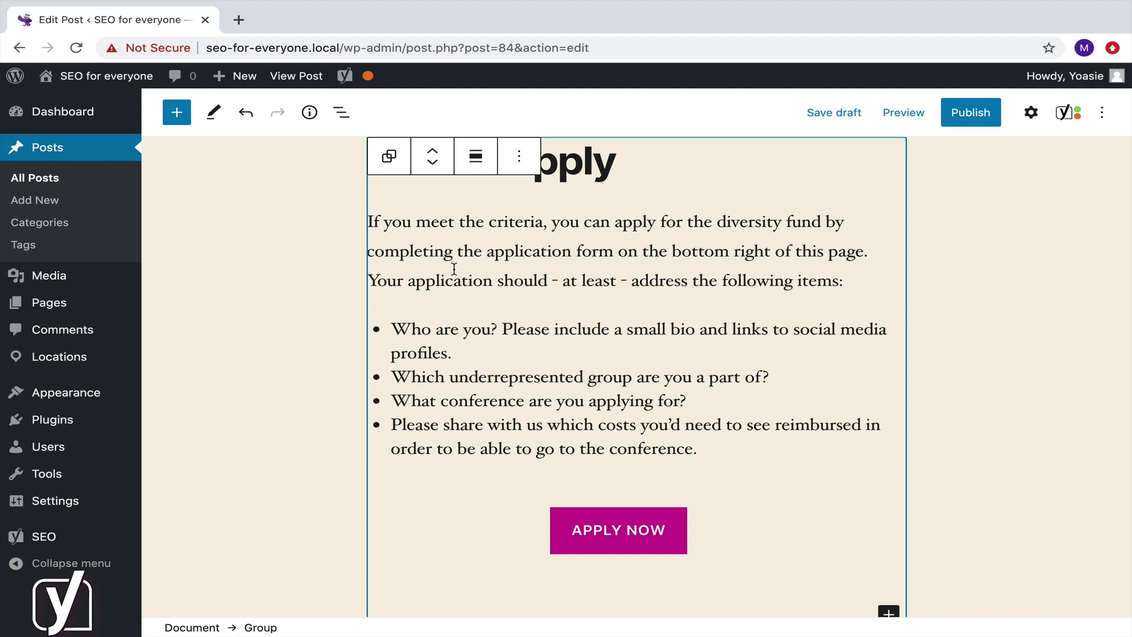
- Save the grouped How to apply section as reusable block 'Apply for Yoast Diversity Fund'
{"action": "left_click", "coordinate": [519, 157]}
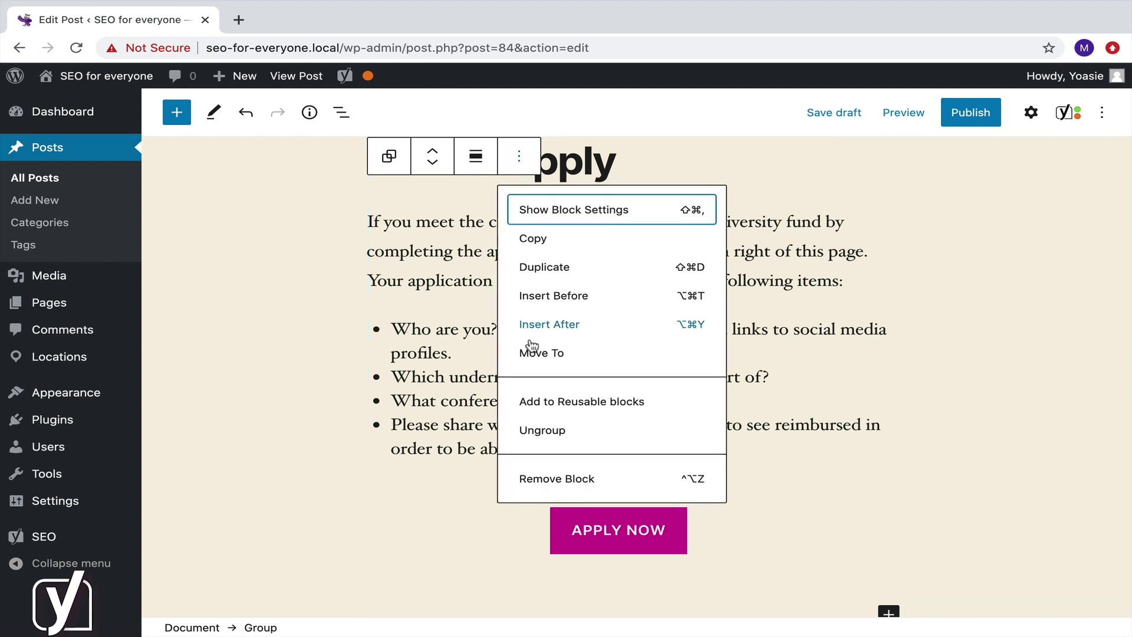
{"action": "left_click", "coordinate": [534, 401]}
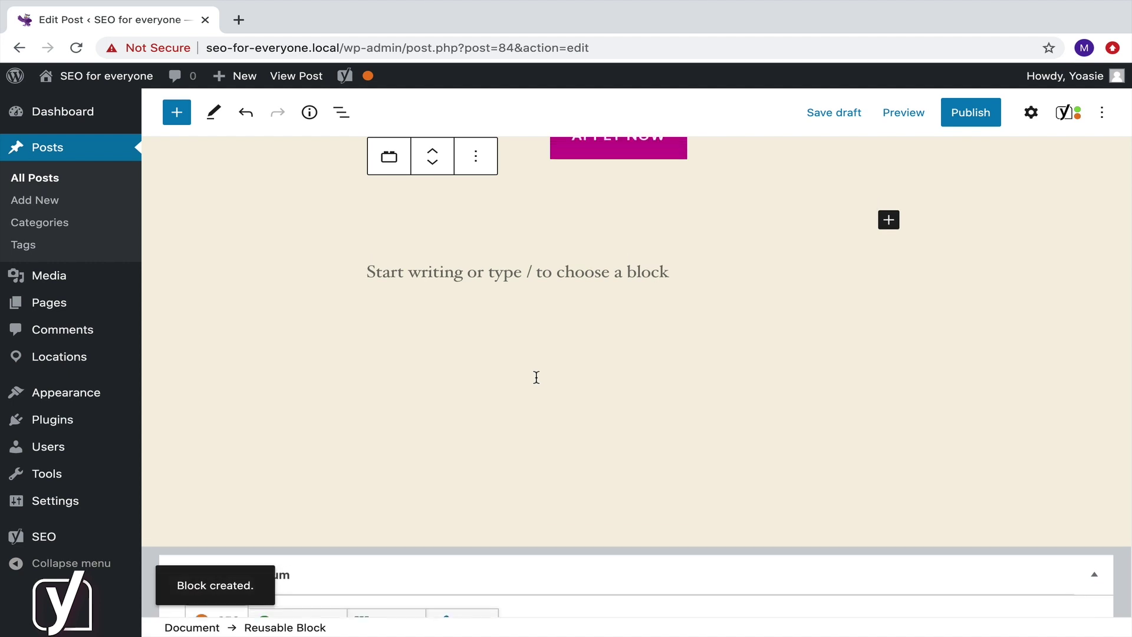
{"action": "scroll", "coordinate": [537, 377], "scroll_direction": "up", "scroll_amount": 1}
{"action": "scroll", "coordinate": [536, 377], "scroll_direction": "up", "scroll_amount": 3}
{"action": "scroll", "coordinate": [536, 376], "scroll_direction": "up", "scroll_amount": 4}
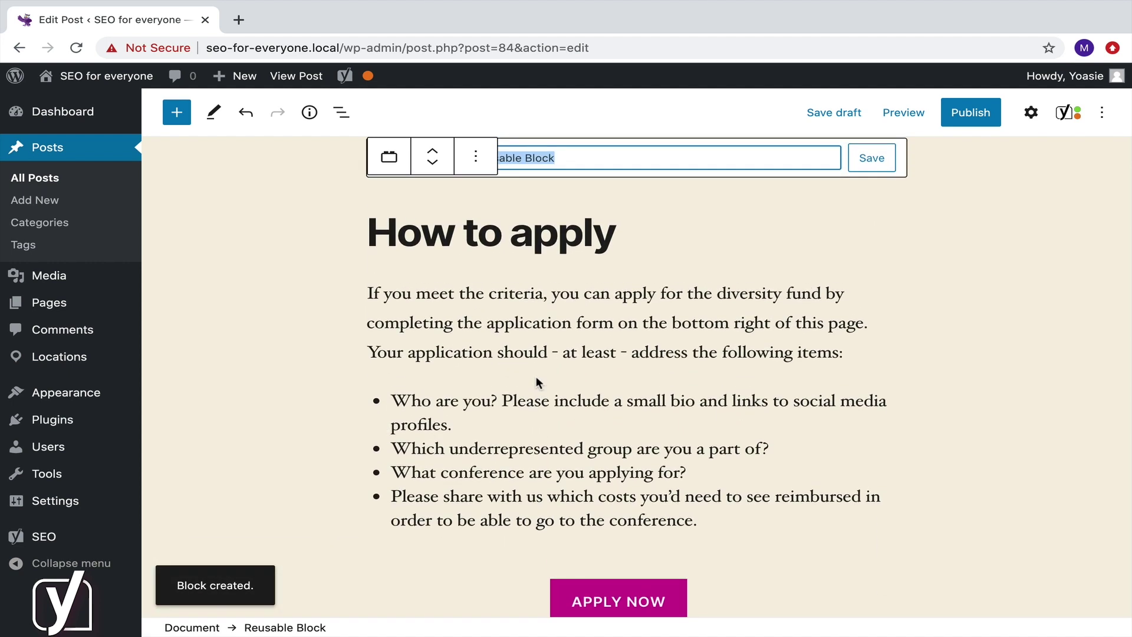
{"action": "type", "text": "Apply for Yoast Diversity Fund"}
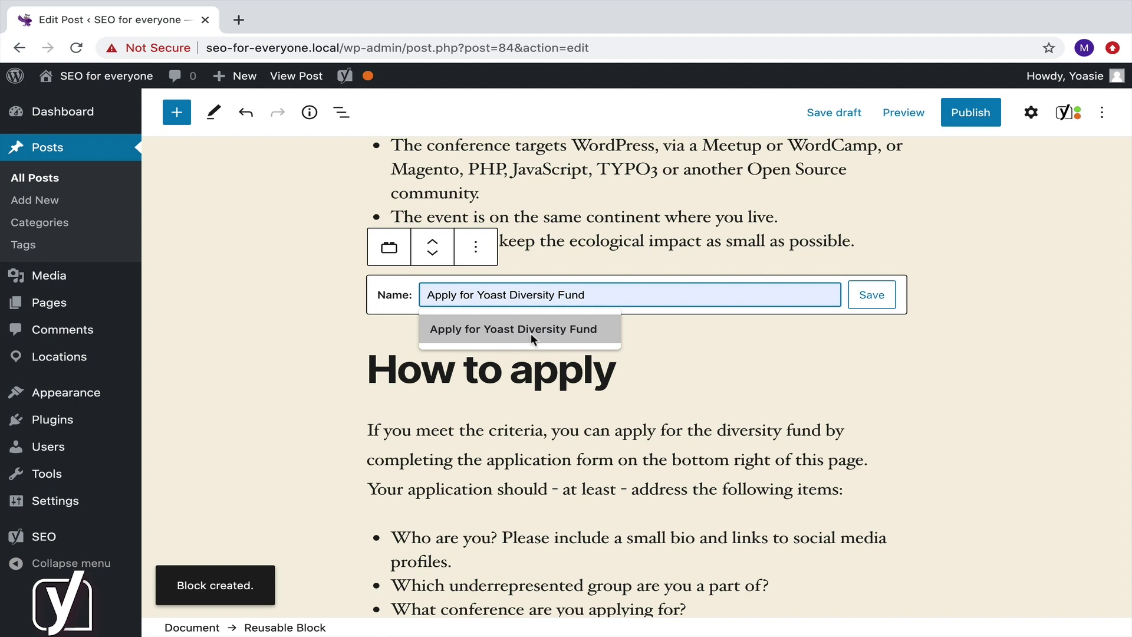
{"action": "left_click", "coordinate": [534, 336]}
{"action": "left_click", "coordinate": [872, 294]}
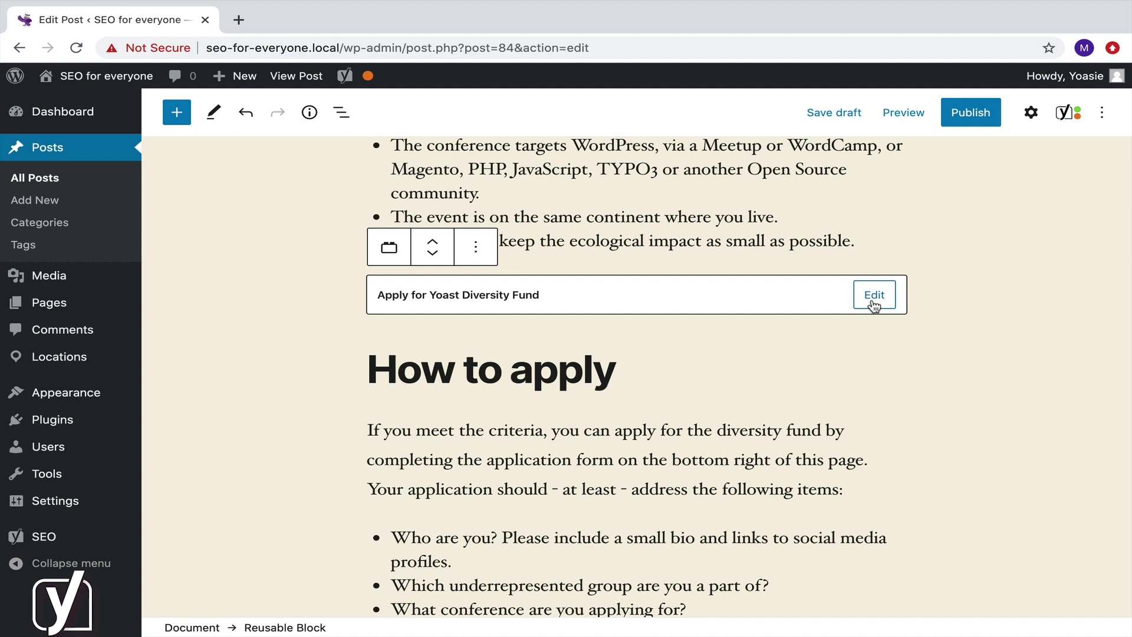
- Save the post as a draft and go to the Posts list
{"action": "left_click", "coordinate": [861, 118]}
{"action": "scroll", "coordinate": [705, 372], "scroll_direction": "down", "scroll_amount": 3}
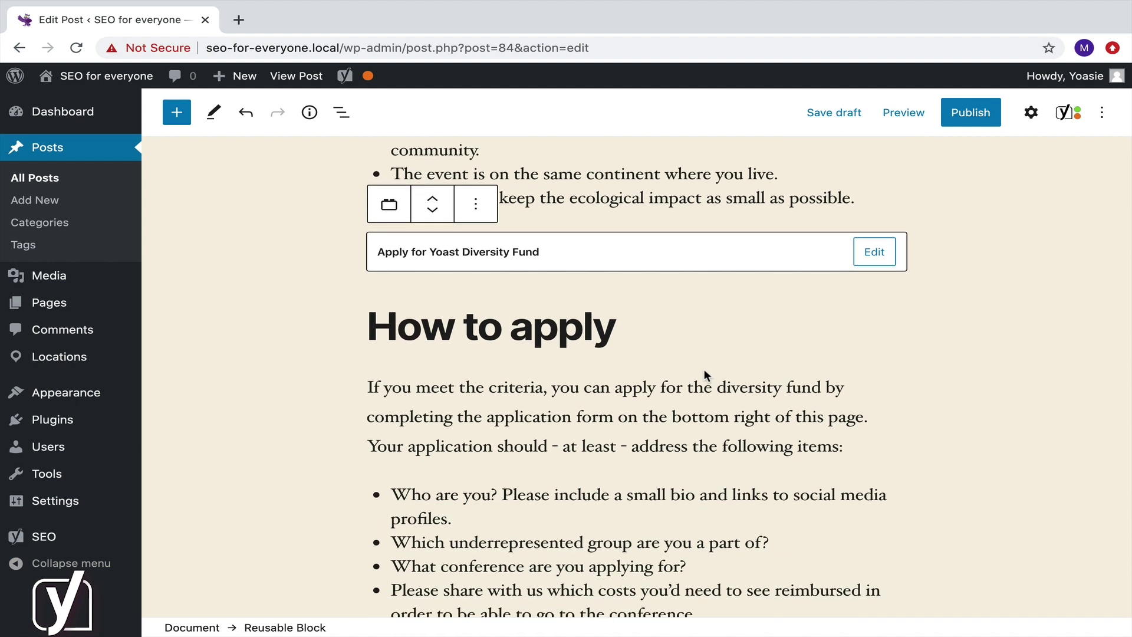
{"action": "left_click", "coordinate": [52, 153]}
- Insert the Apply for Yoast Diversity Fund reusable block into the Test reusable block post via /apply
{"action": "left_click", "coordinate": [229, 235]}
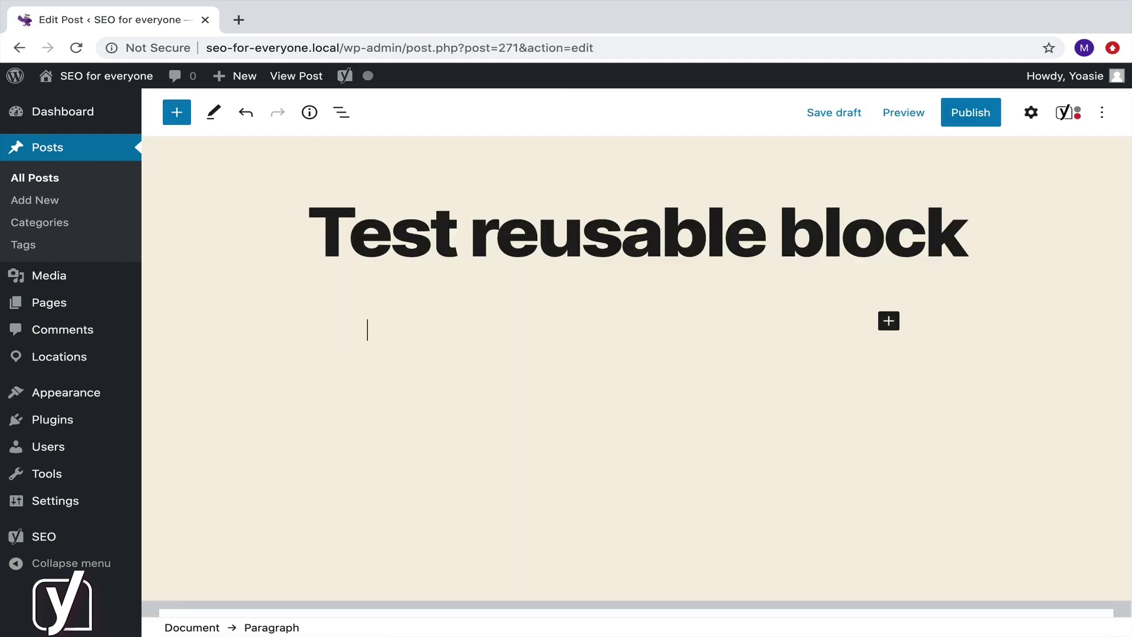
{"action": "type", "text": "/apply"}
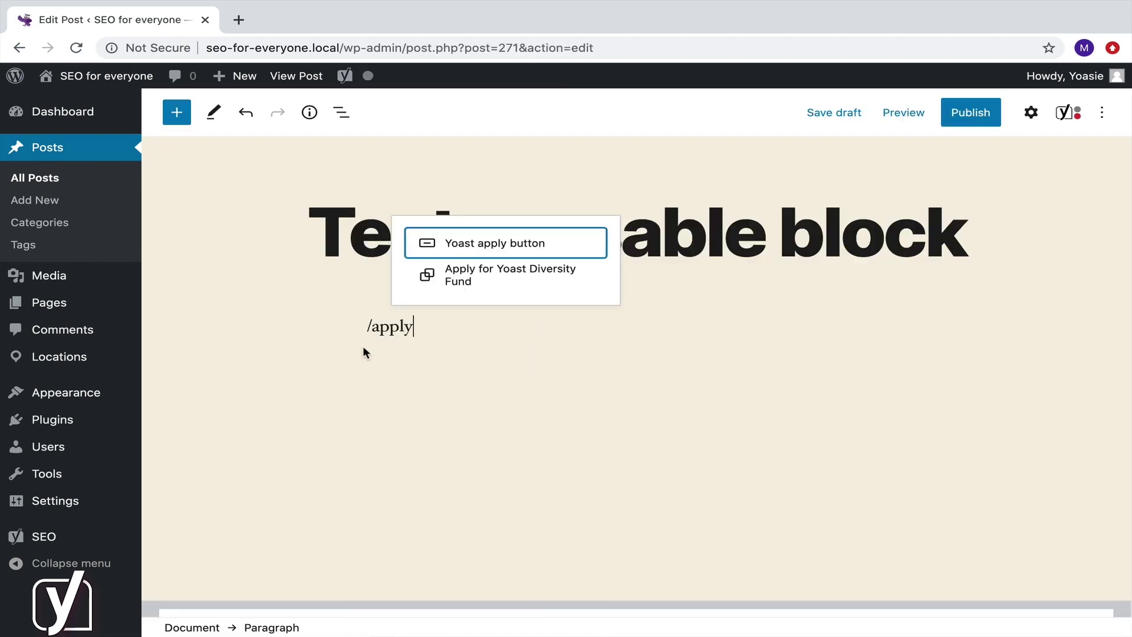
{"action": "left_click", "coordinate": [456, 289]}
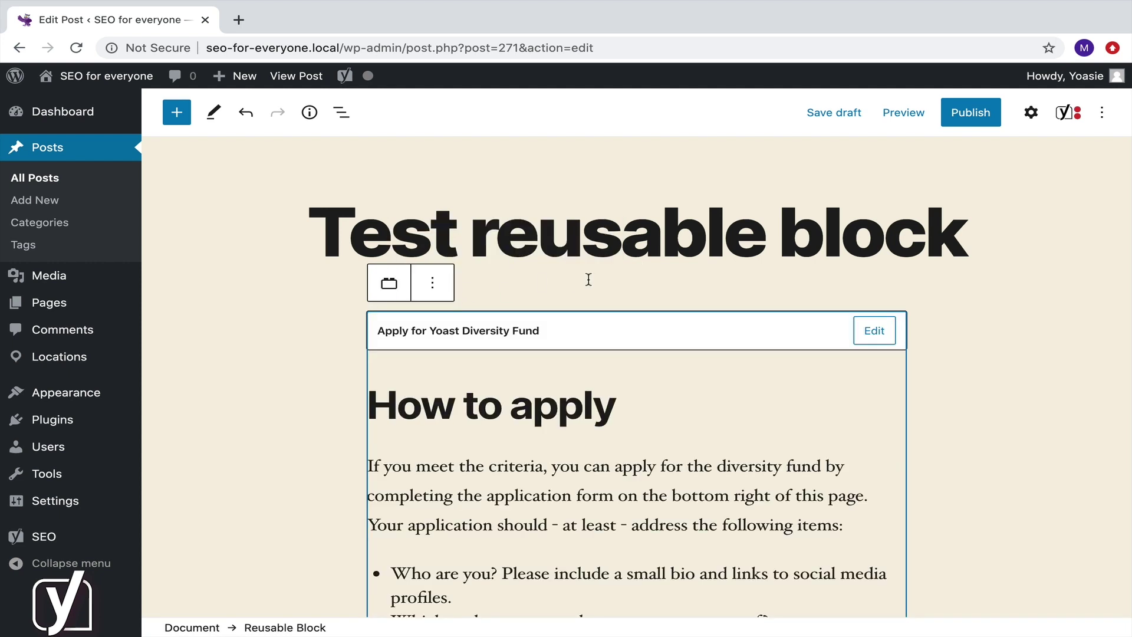
{"action": "scroll", "coordinate": [589, 280], "scroll_direction": "down", "scroll_amount": 2}
{"action": "scroll", "coordinate": [588, 285], "scroll_direction": "down", "scroll_amount": 1}
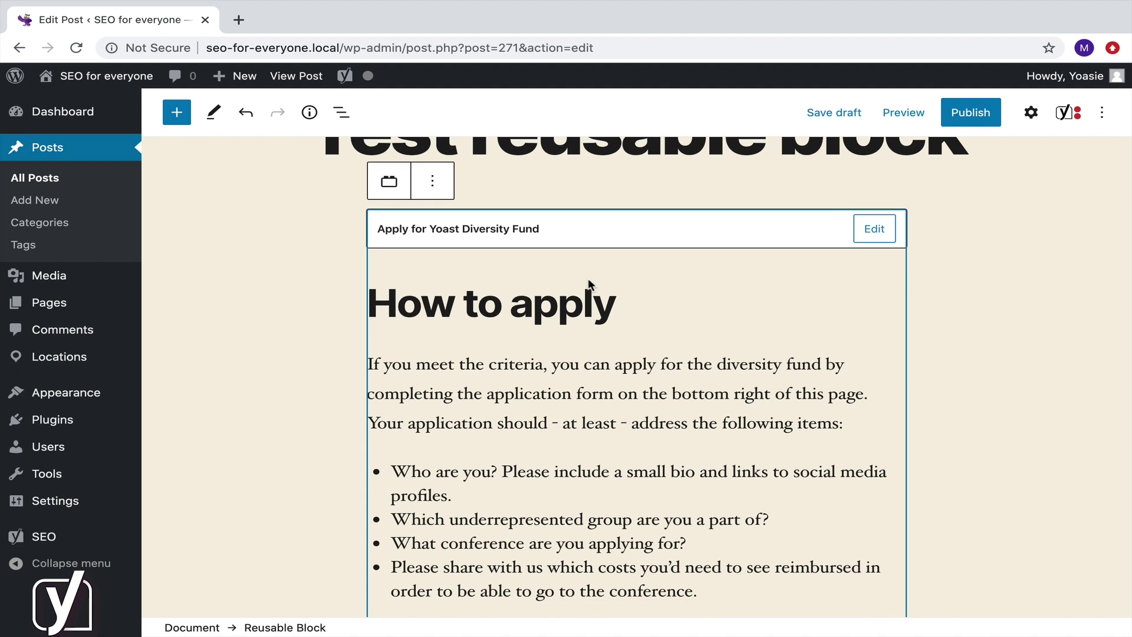
- Edit the reusable block's button from NOW to HERE!, save it, and go to All Posts
{"action": "left_click", "coordinate": [877, 236]}
{"action": "scroll", "coordinate": [723, 353], "scroll_direction": "down", "scroll_amount": 3}
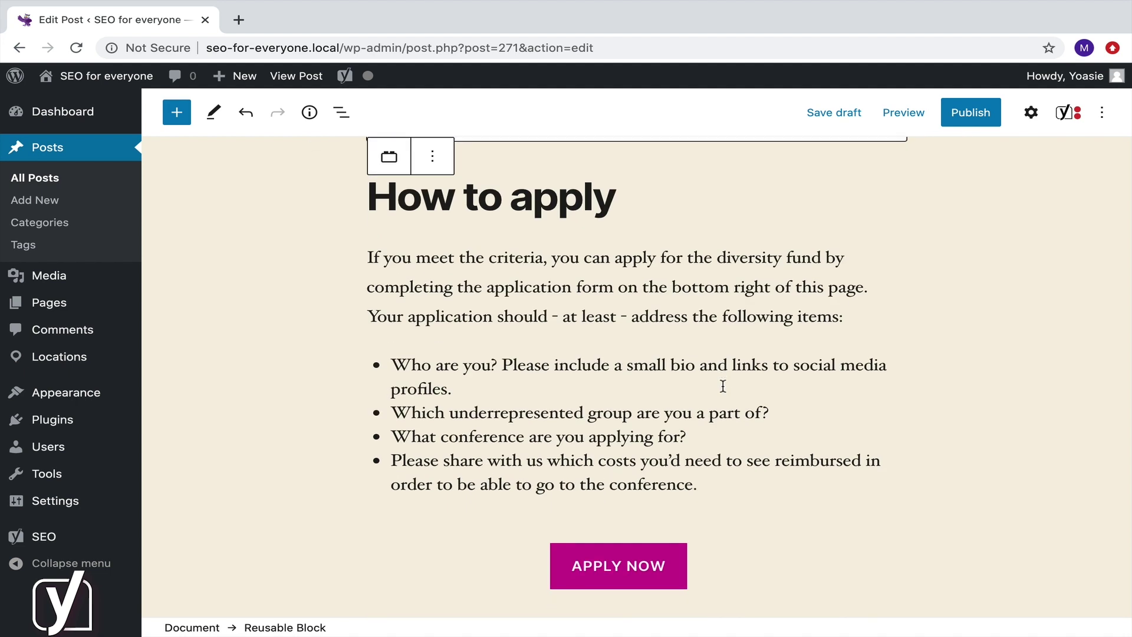
{"action": "scroll", "coordinate": [723, 387], "scroll_direction": "down", "scroll_amount": 3}
{"action": "double_click", "coordinate": [646, 488]}
{"action": "type", "text": "HERE!"}
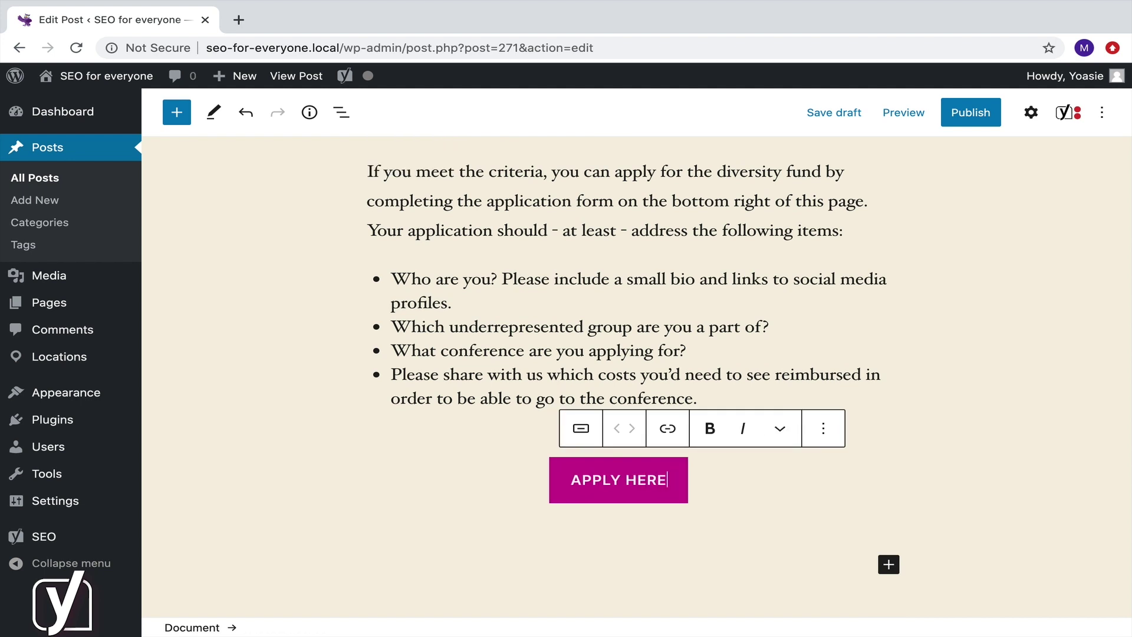
{"action": "scroll", "coordinate": [807, 431], "scroll_direction": "up", "scroll_amount": 5}
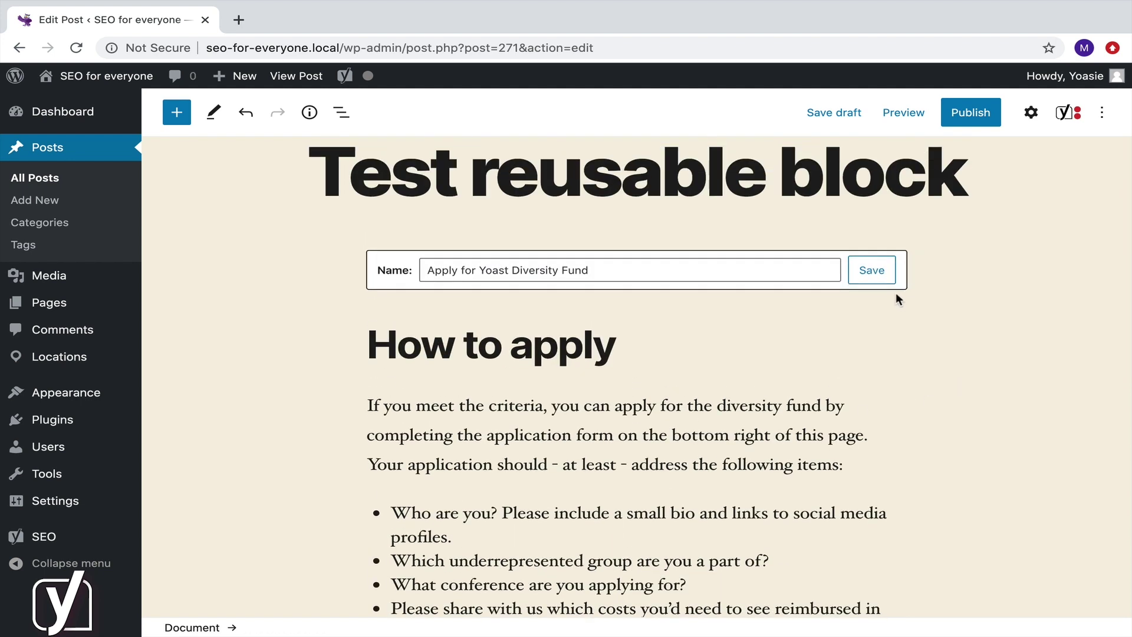
{"action": "left_click", "coordinate": [872, 270]}
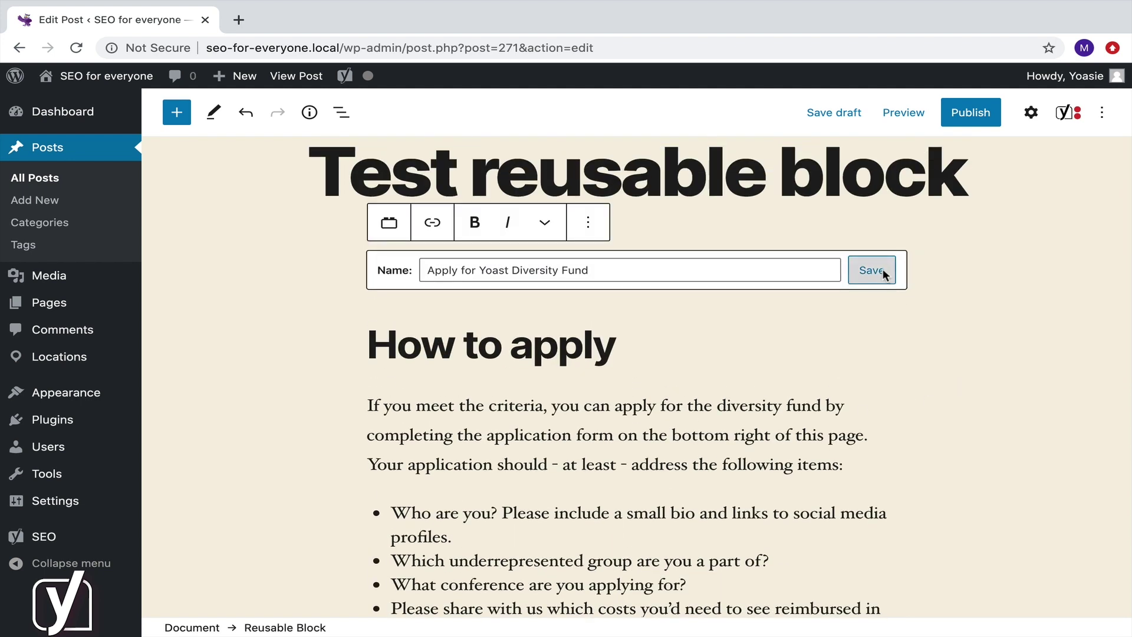
{"action": "left_click", "coordinate": [51, 177]}
- Leave the editor and scroll the Yoast Diversity Fund post down to its APPLY HERE button
{"action": "key", "text": "Return"}
{"action": "scroll", "coordinate": [427, 333], "scroll_direction": "down", "scroll_amount": 4}
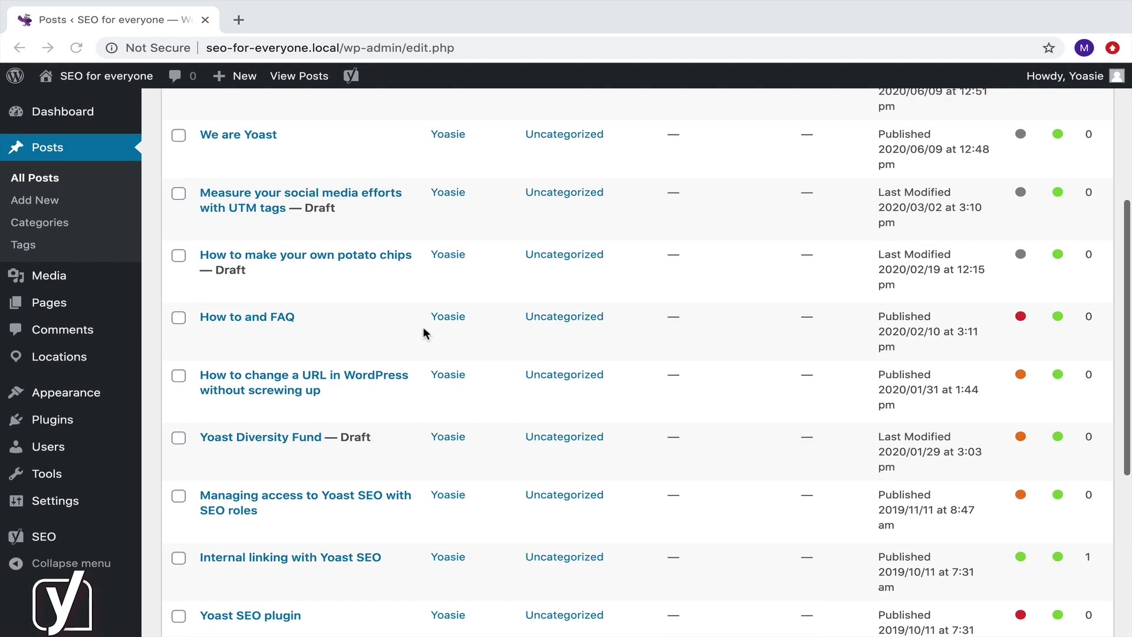
{"action": "left_click", "coordinate": [295, 439]}
{"action": "scroll", "coordinate": [293, 443], "scroll_direction": "down", "scroll_amount": 5}
{"action": "scroll", "coordinate": [293, 443], "scroll_direction": "down", "scroll_amount": 5}
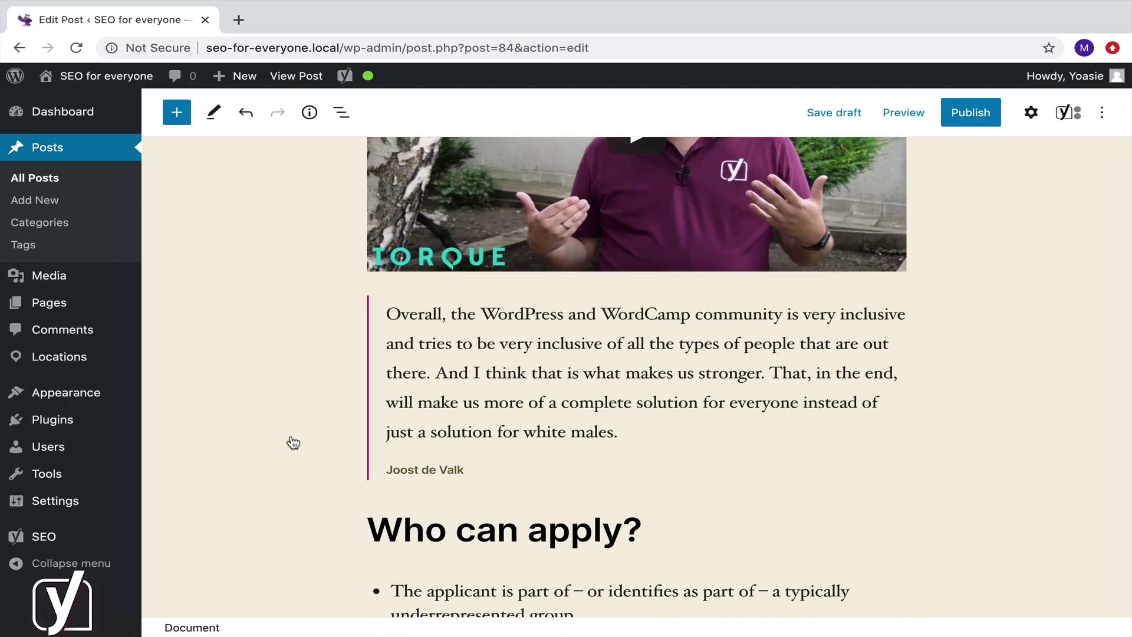
{"action": "scroll", "coordinate": [293, 443], "scroll_direction": "down", "scroll_amount": 5}
{"action": "scroll", "coordinate": [294, 443], "scroll_direction": "down", "scroll_amount": 2}
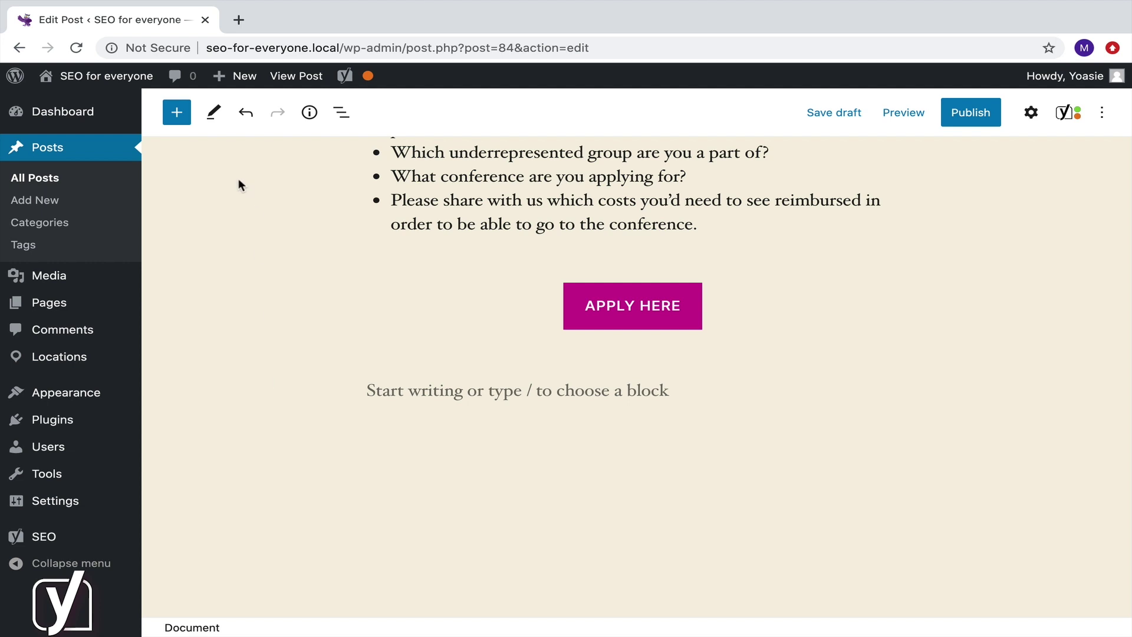
{"action": "left_click", "coordinate": [174, 124]}
{"action": "left_click", "coordinate": [423, 227]}
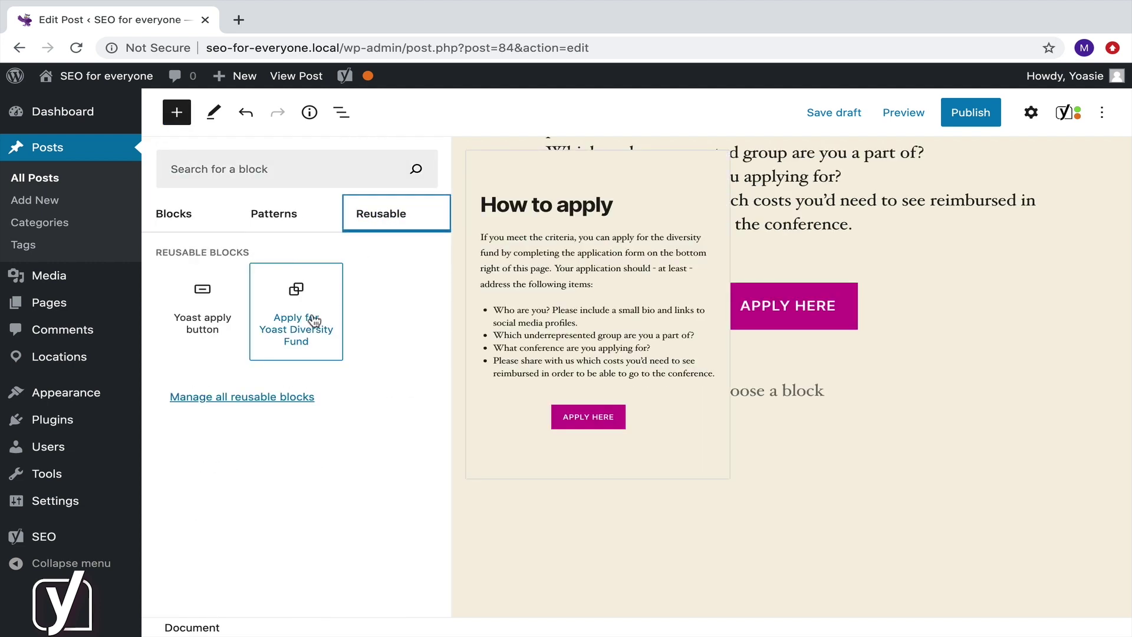
{"action": "left_click", "coordinate": [178, 118]}
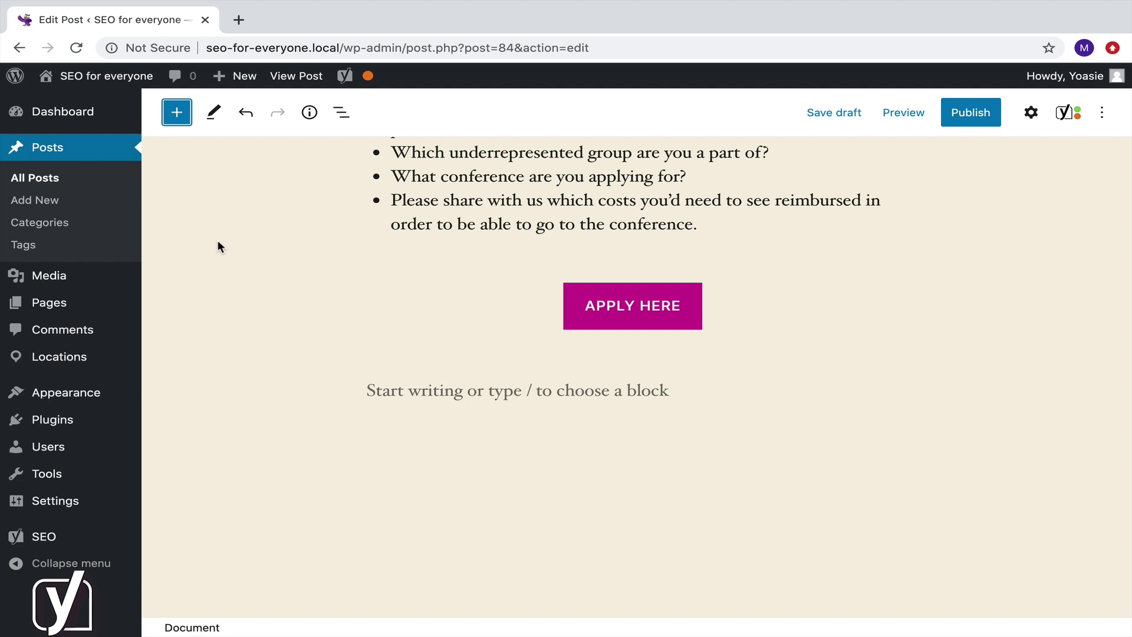
- Convert the Apply for Yoast Diversity Fund block to a regular block from its More options menu
{"action": "scroll", "coordinate": [218, 243], "scroll_direction": "down", "scroll_amount": 1}
{"action": "scroll", "coordinate": [218, 243], "scroll_direction": "up", "scroll_amount": 1}
{"action": "scroll", "coordinate": [218, 243], "scroll_direction": "up", "scroll_amount": 2}
{"action": "scroll", "coordinate": [219, 243], "scroll_direction": "up", "scroll_amount": 2}
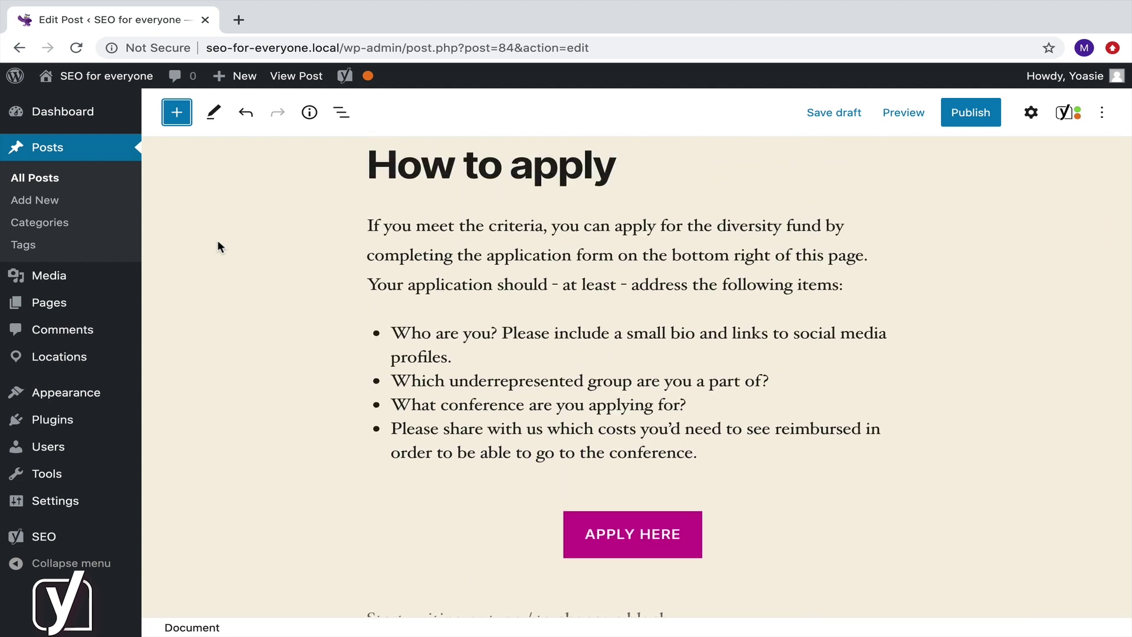
{"action": "scroll", "coordinate": [217, 246], "scroll_direction": "up", "scroll_amount": 1}
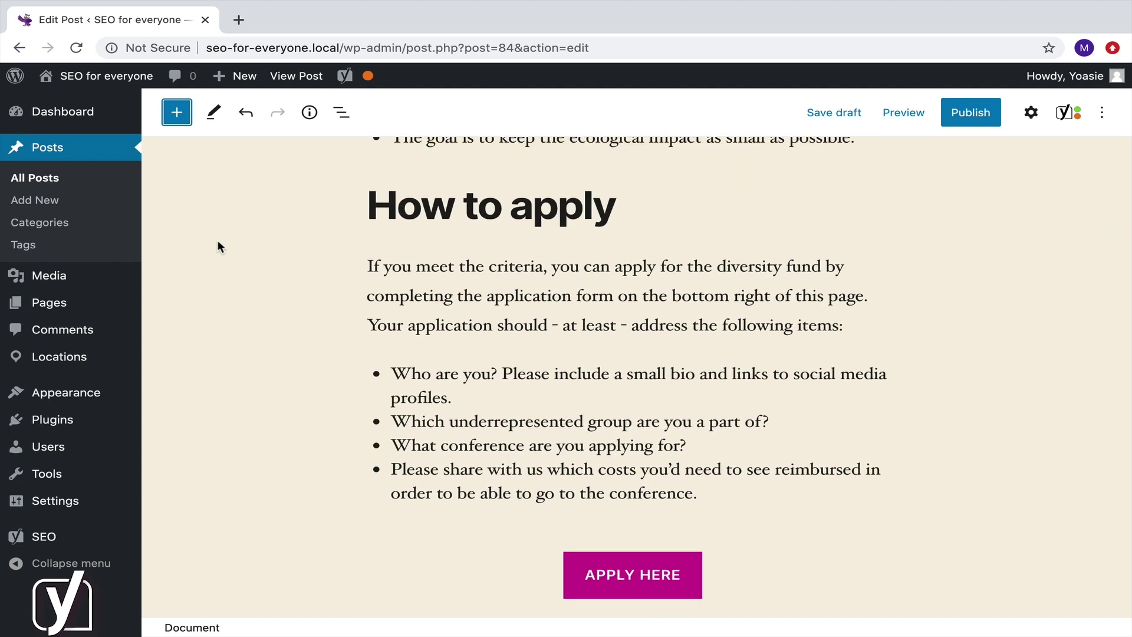
{"action": "left_click", "coordinate": [522, 211]}
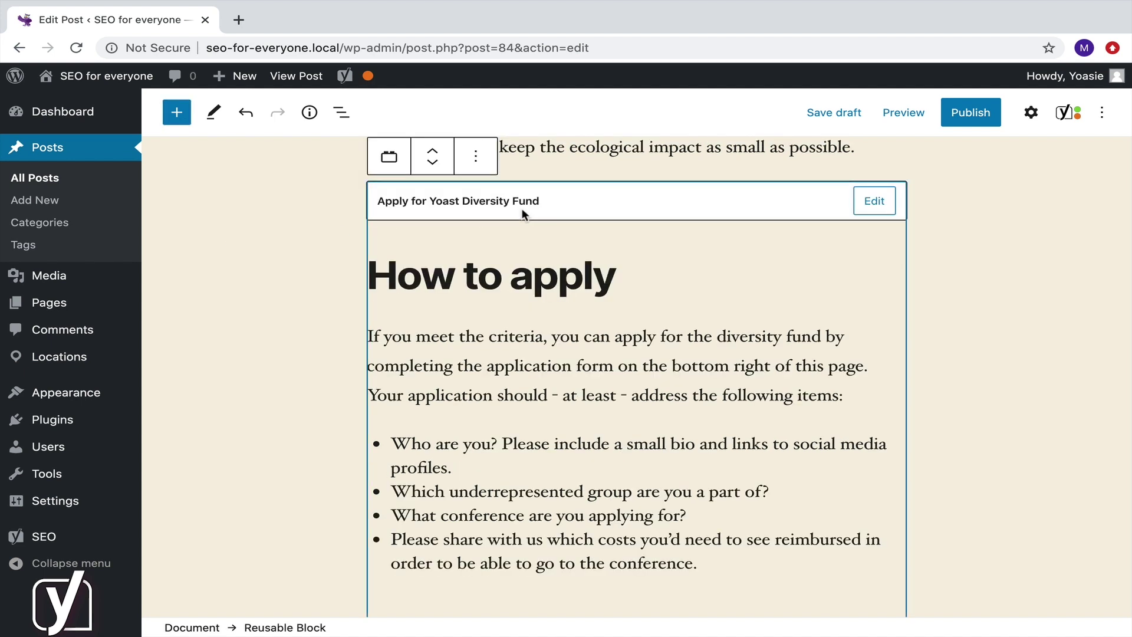
{"action": "left_click", "coordinate": [478, 157]}
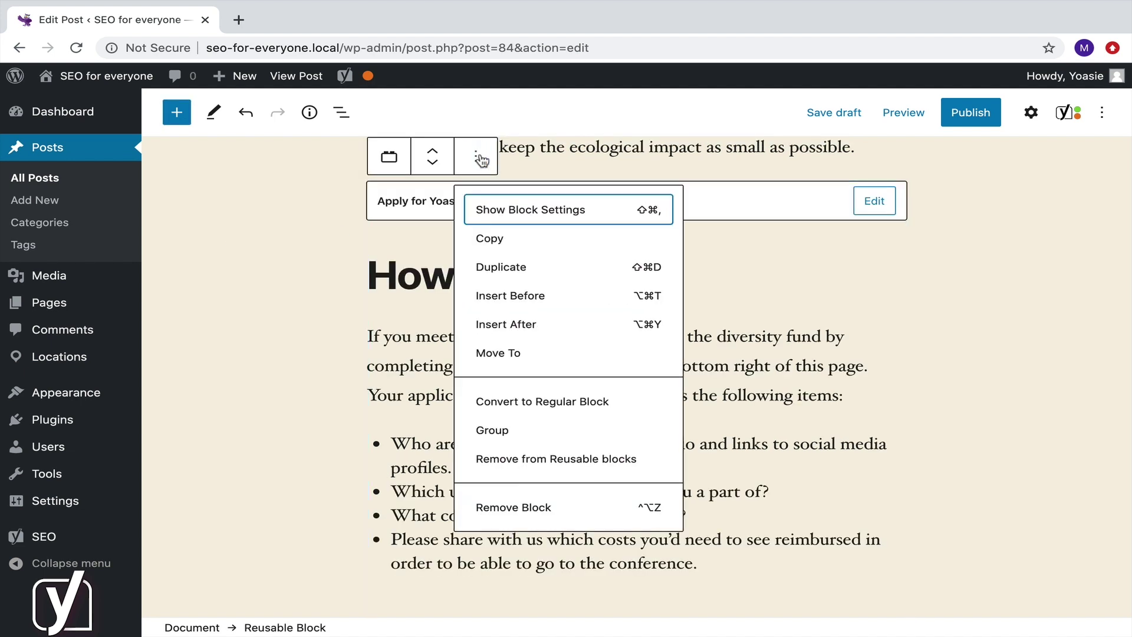
{"action": "left_click", "coordinate": [513, 403]}
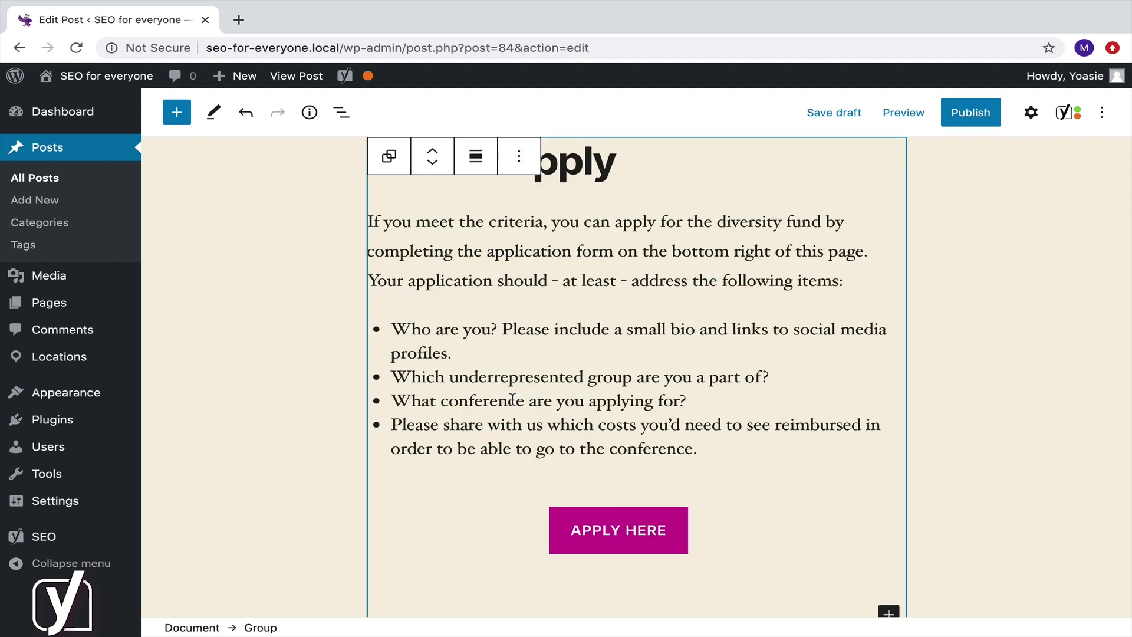
{"action": "left_click", "coordinate": [324, 339]}
{"action": "scroll", "coordinate": [323, 339], "scroll_direction": "up", "scroll_amount": 1}
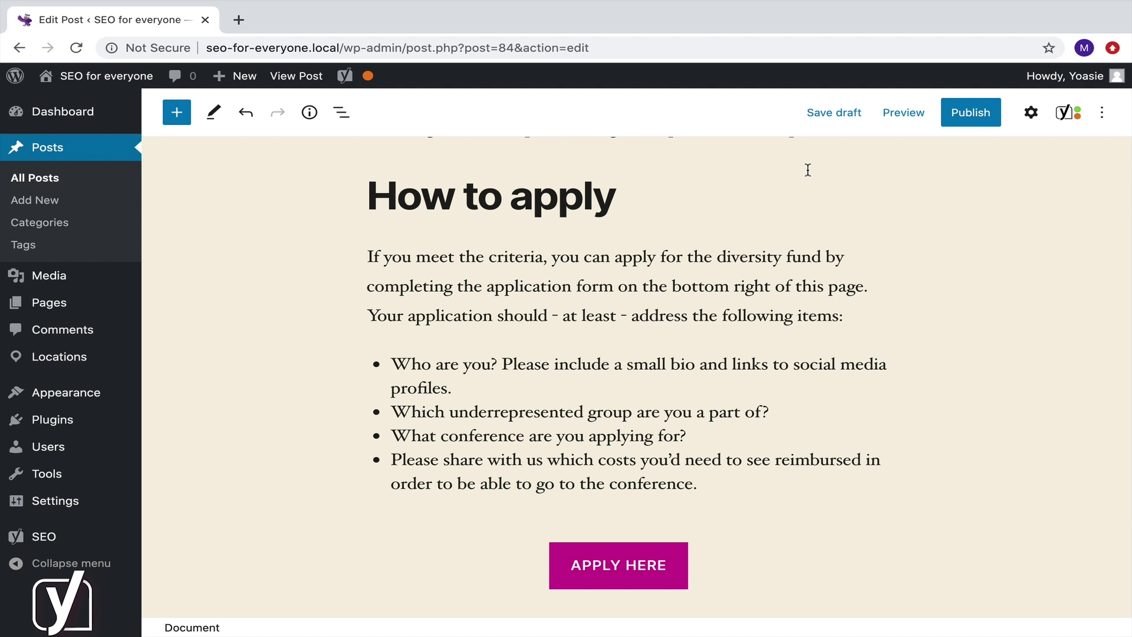
- Save the Diversity Fund draft, then open Manage all reusable blocks from the inserter's Reusable section
{"action": "left_click", "coordinate": [827, 114]}
{"action": "left_click", "coordinate": [184, 118]}
{"action": "left_click", "coordinate": [375, 226]}
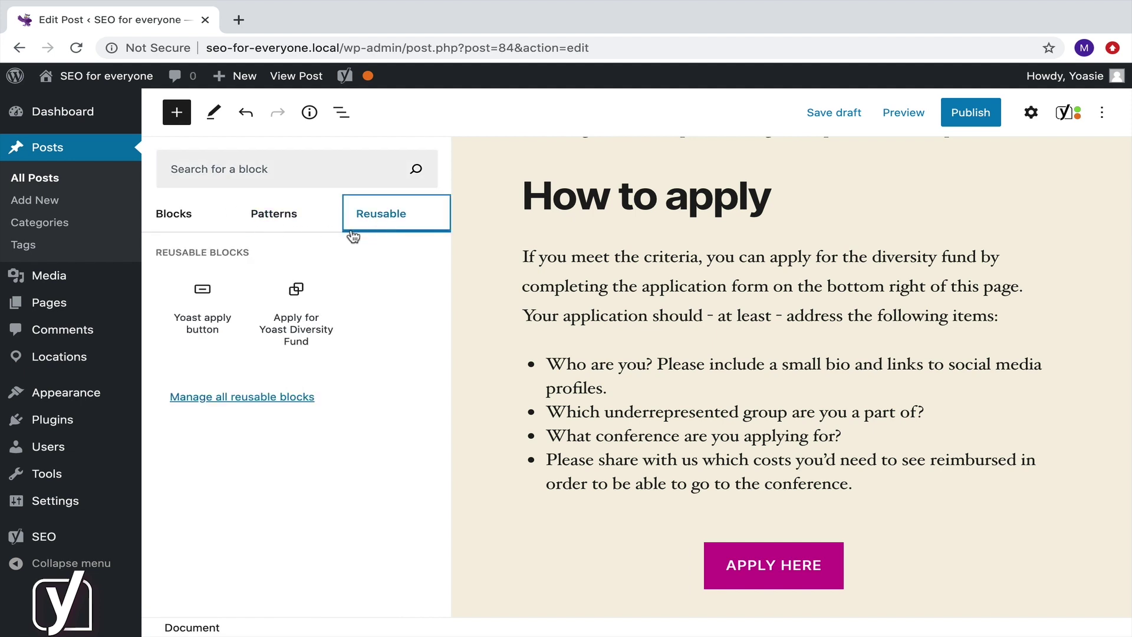
{"action": "left_click", "coordinate": [239, 396]}
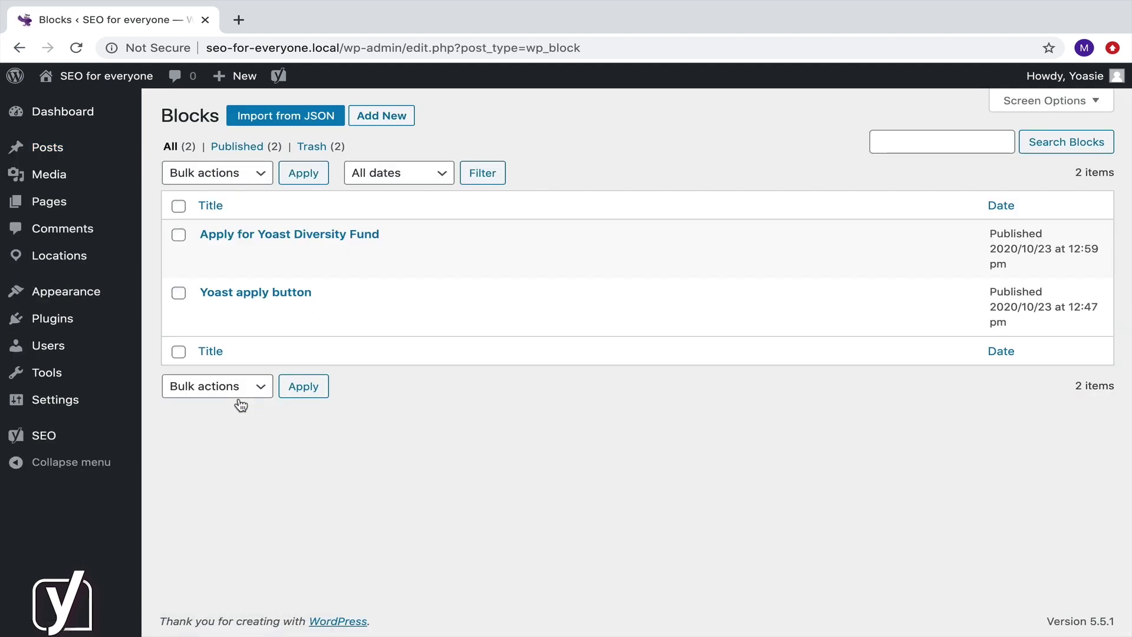